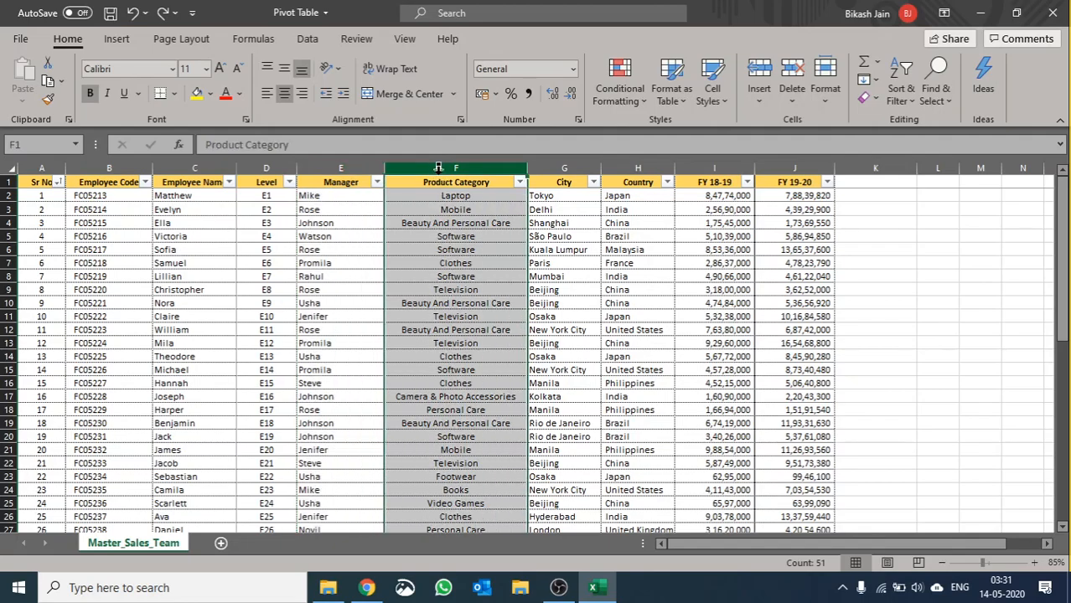
# Step: Review the City, Country, FY 18-19 and FY 19-20 columns of the sales data
pyautogui.click(591, 167)
pyautogui.moveTo(599, 164); pyautogui.dragTo(615, 162)
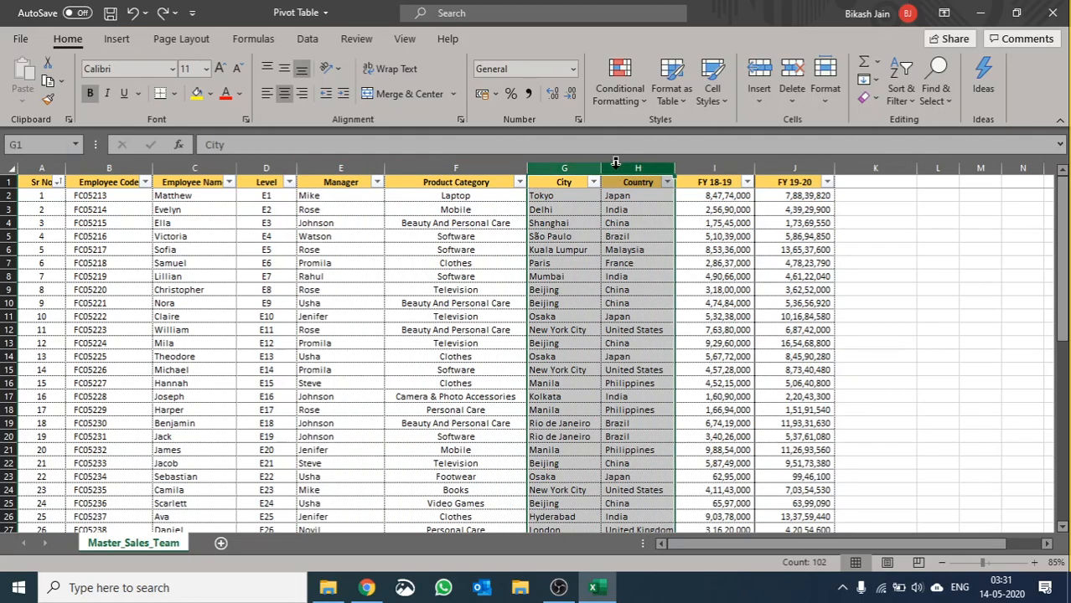
pyautogui.click(725, 164)
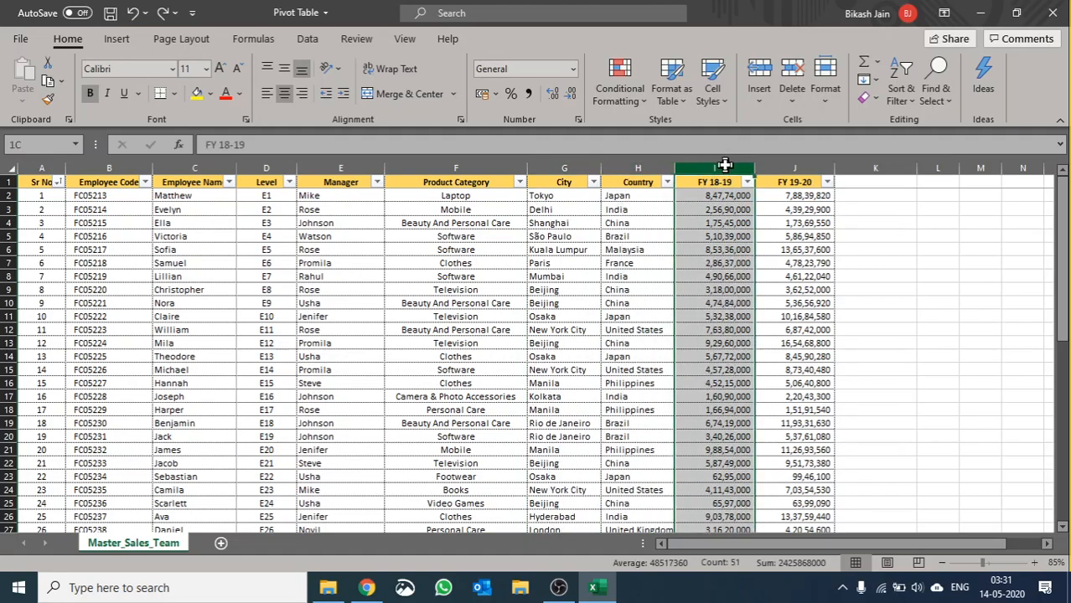
pyautogui.moveTo(724, 165); pyautogui.dragTo(767, 168)
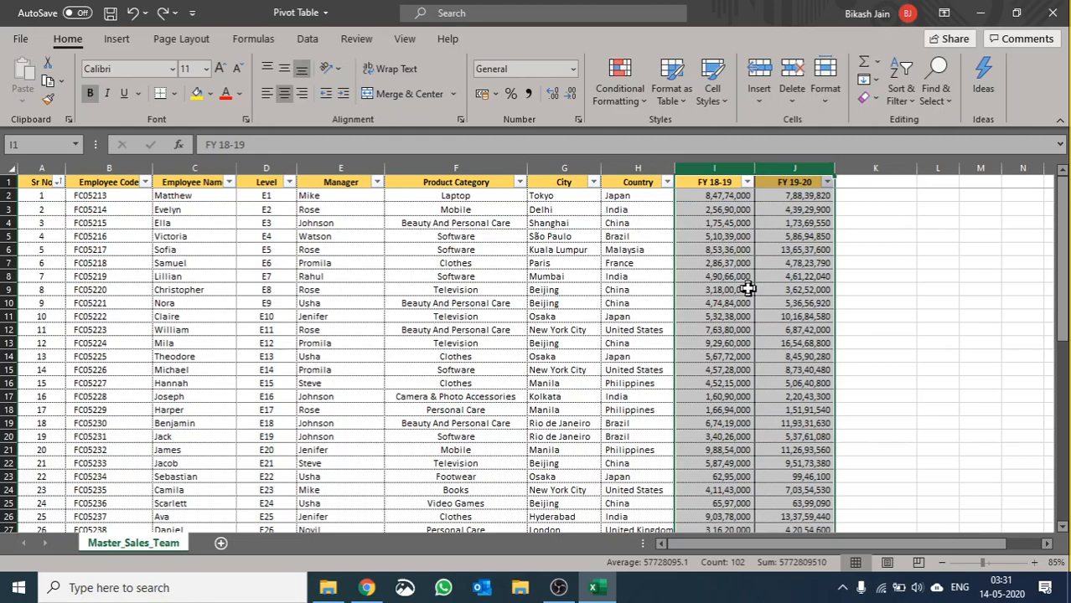
# Step: Create a PivotTable from the whole Master_Sales_Team data range A1:J51 on a new worksheet, with the fields and areas sections stacked
pyautogui.click(543, 383)
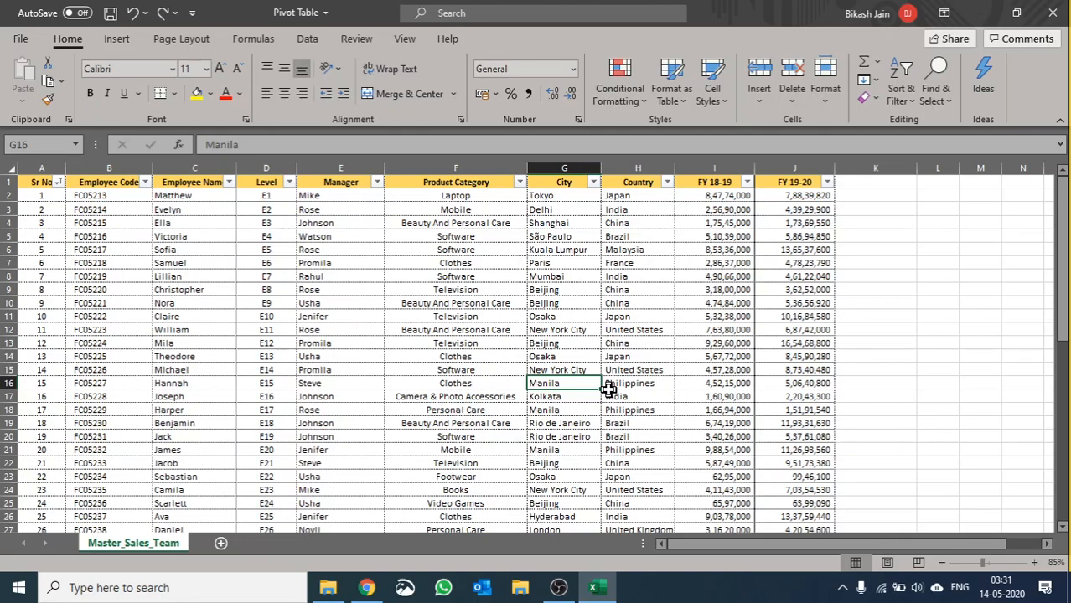
pyautogui.hotkey('ctrl', 'a')
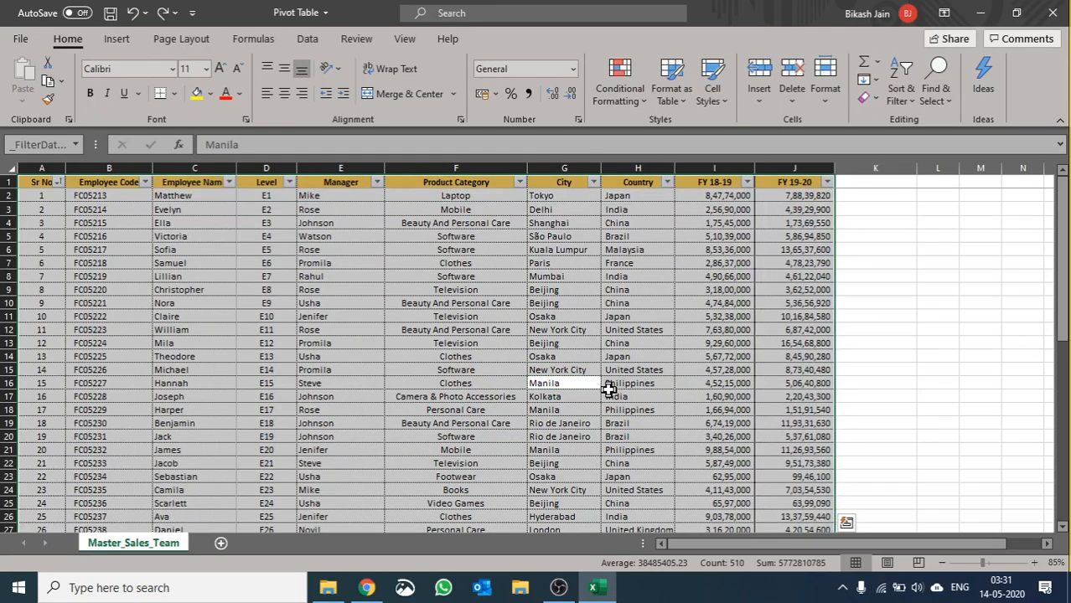
pyautogui.click(114, 40)
pyautogui.click(46, 76)
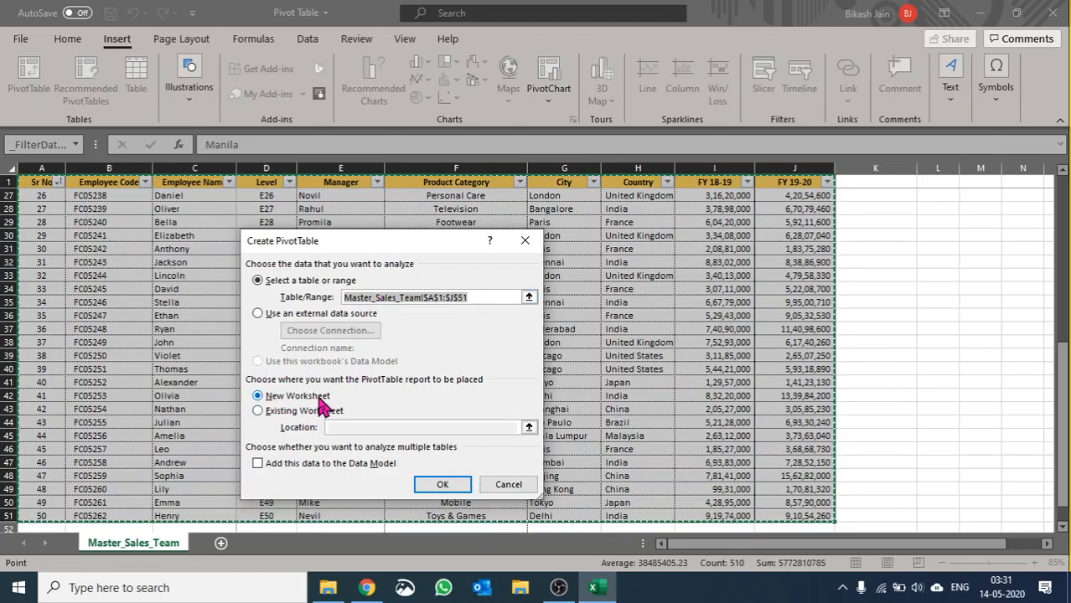
pyautogui.click(438, 487)
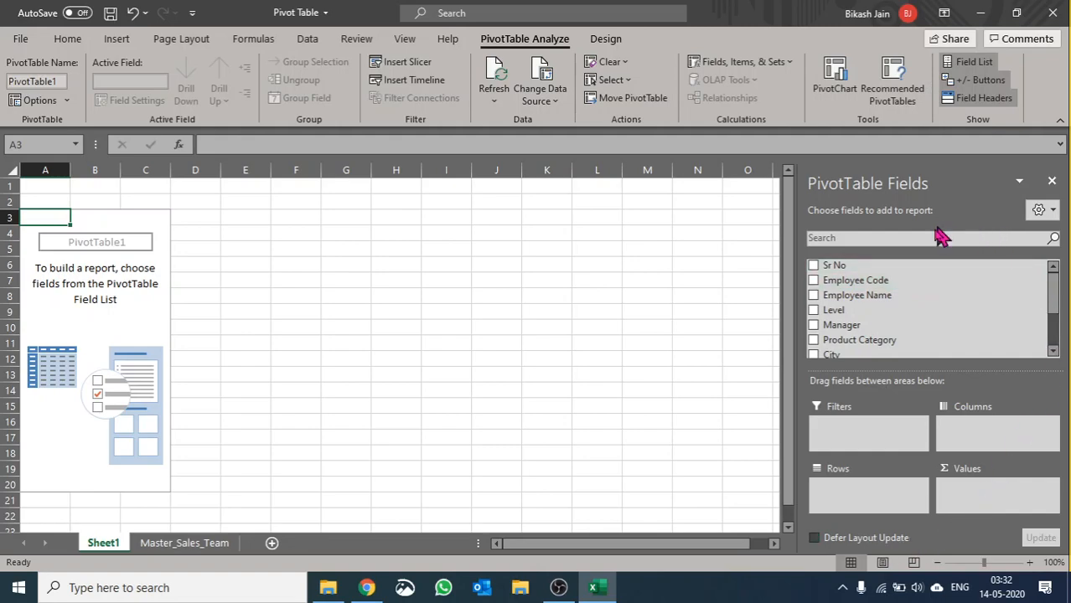
pyautogui.click(1040, 215)
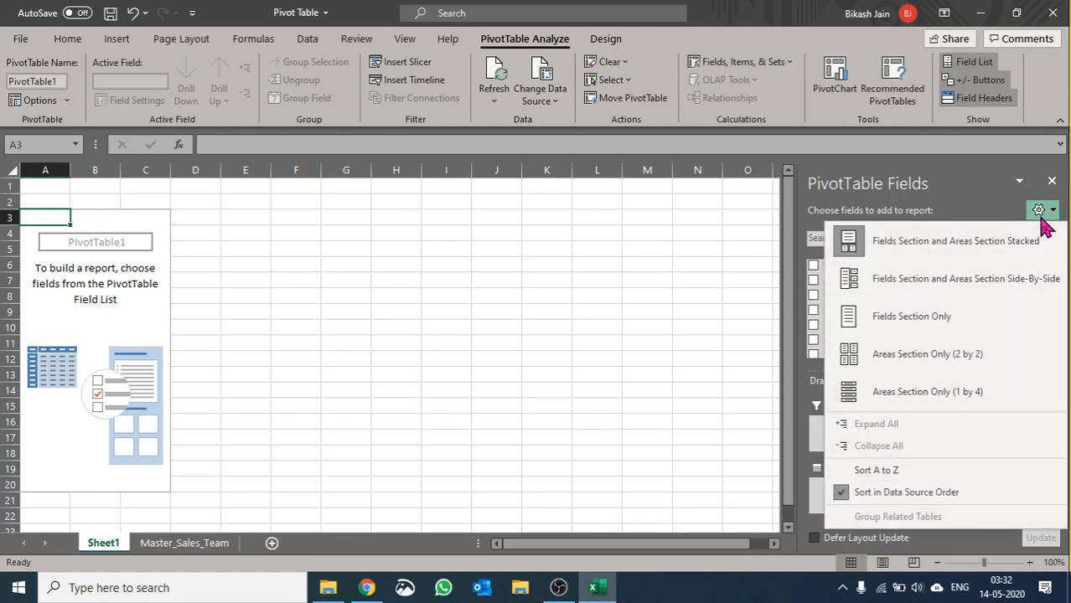
pyautogui.click(926, 252)
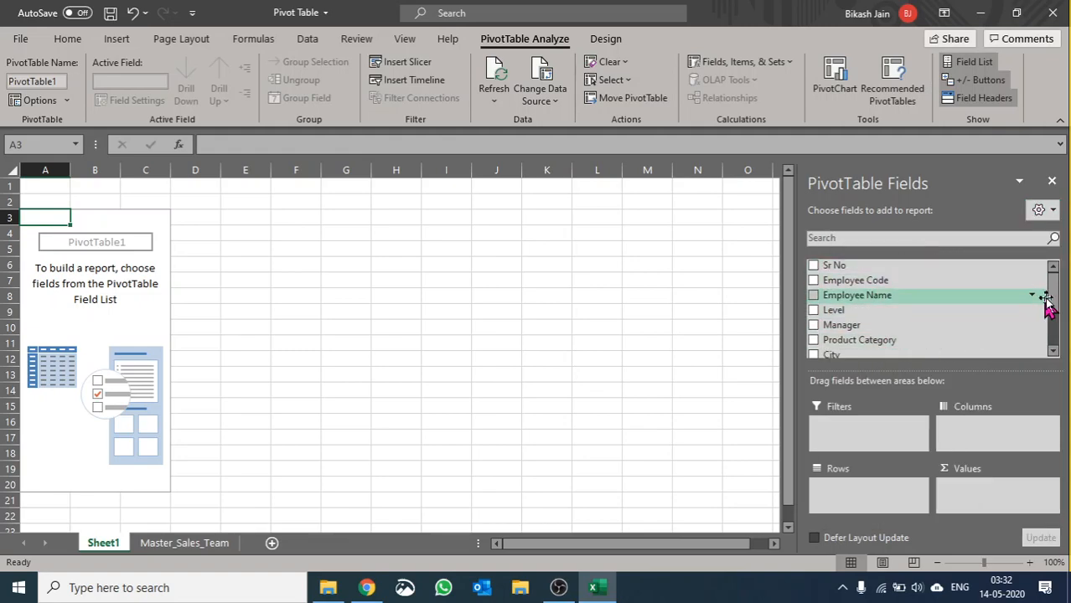
# Step: Compare the PivotTable field list with the column headers on the Master_Sales_Team sheet, returning to Sheet1
pyautogui.scroll(-1, 1051, 302)
pyautogui.scroll(1, 1051, 311)
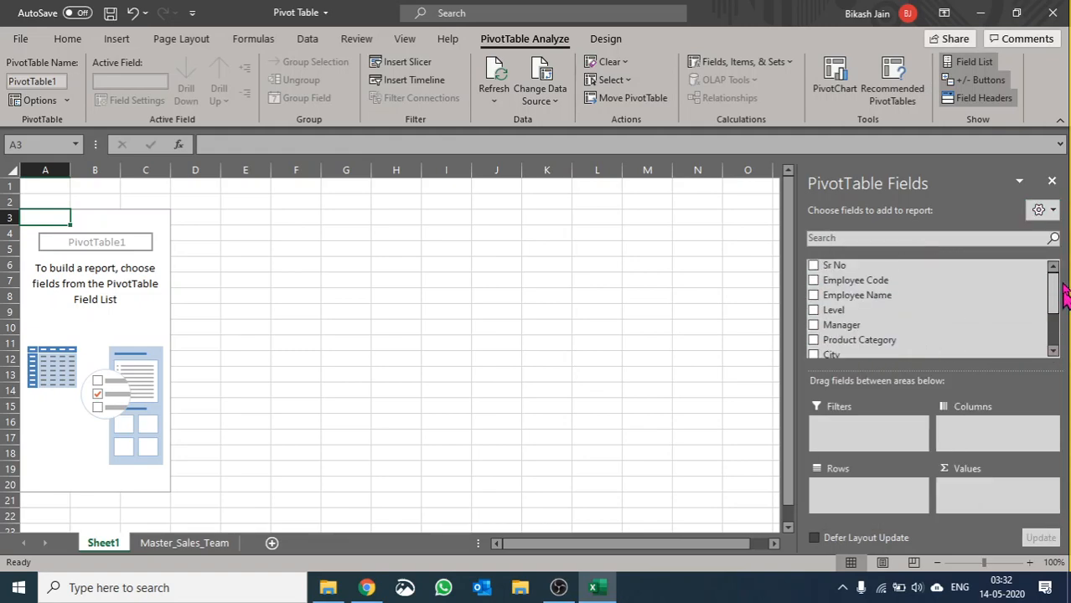
pyautogui.click(184, 543)
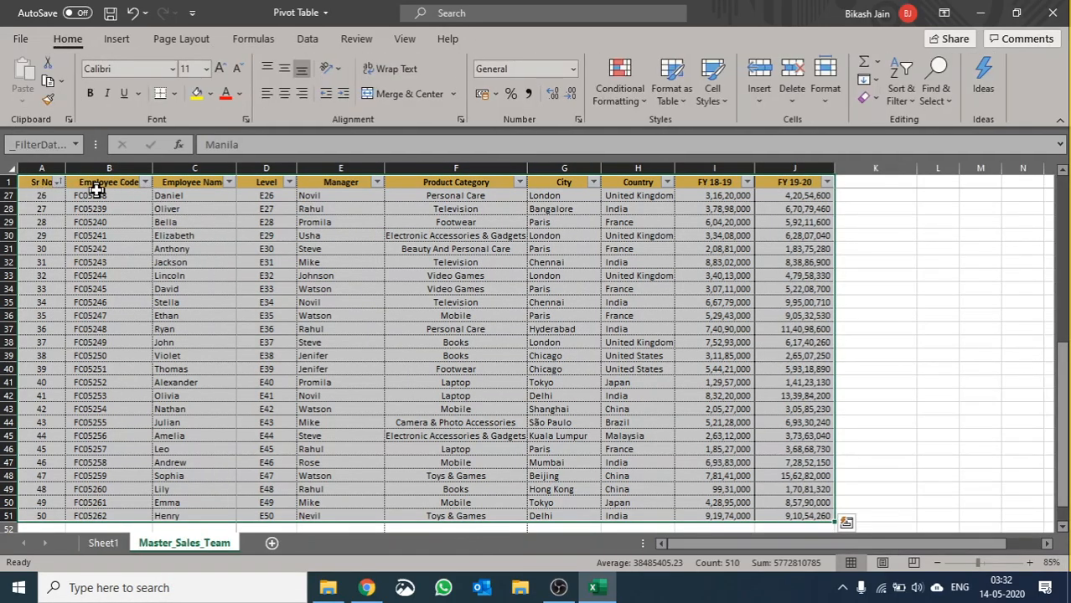
pyautogui.click(95, 191)
pyautogui.click(180, 181)
pyautogui.scroll(6, 153, 491)
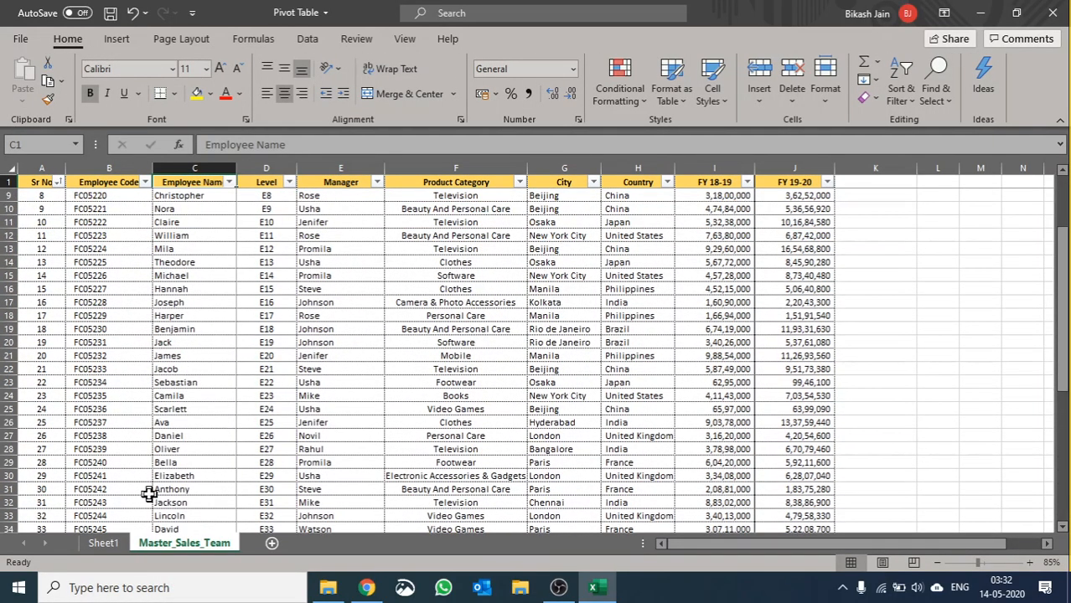
pyautogui.click(108, 544)
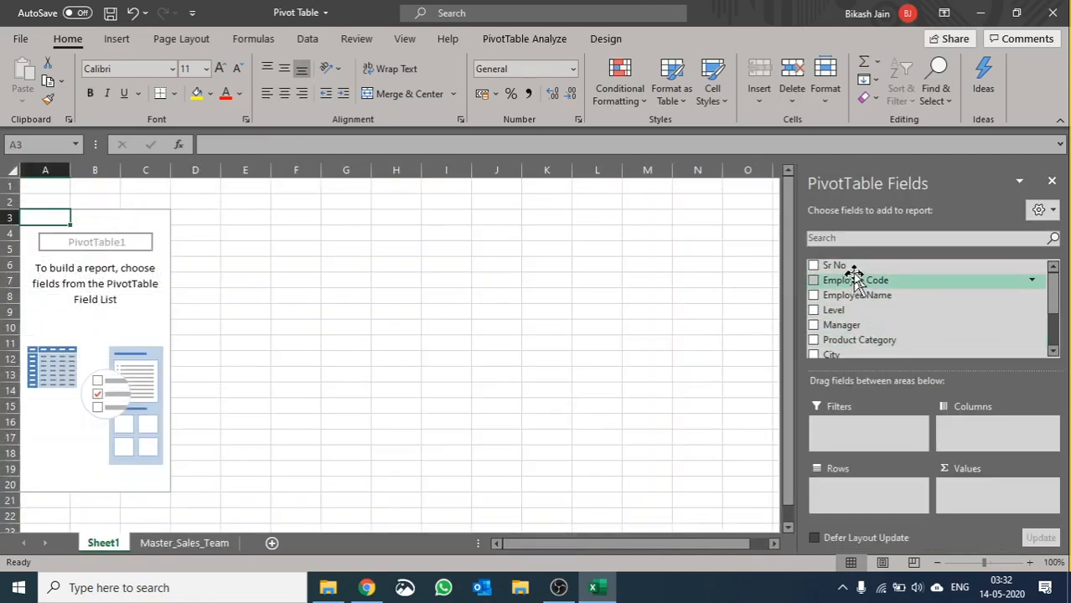
# Step: Add Country to the PivotTable's rows and FY 18-19 to its values
pyautogui.scroll(-1, 895, 322)
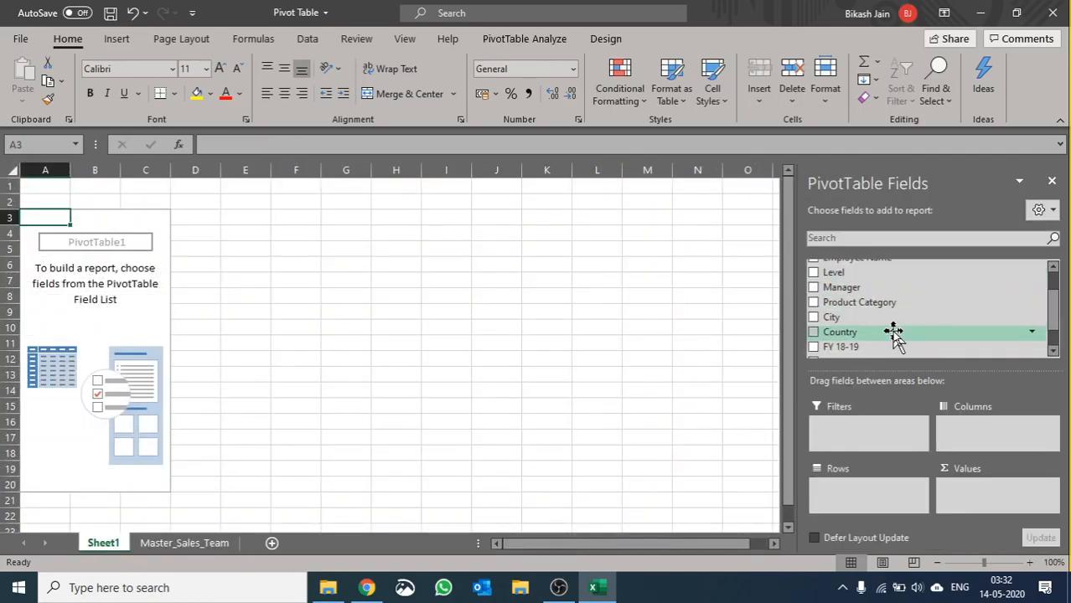
pyautogui.scroll(-1, 895, 334)
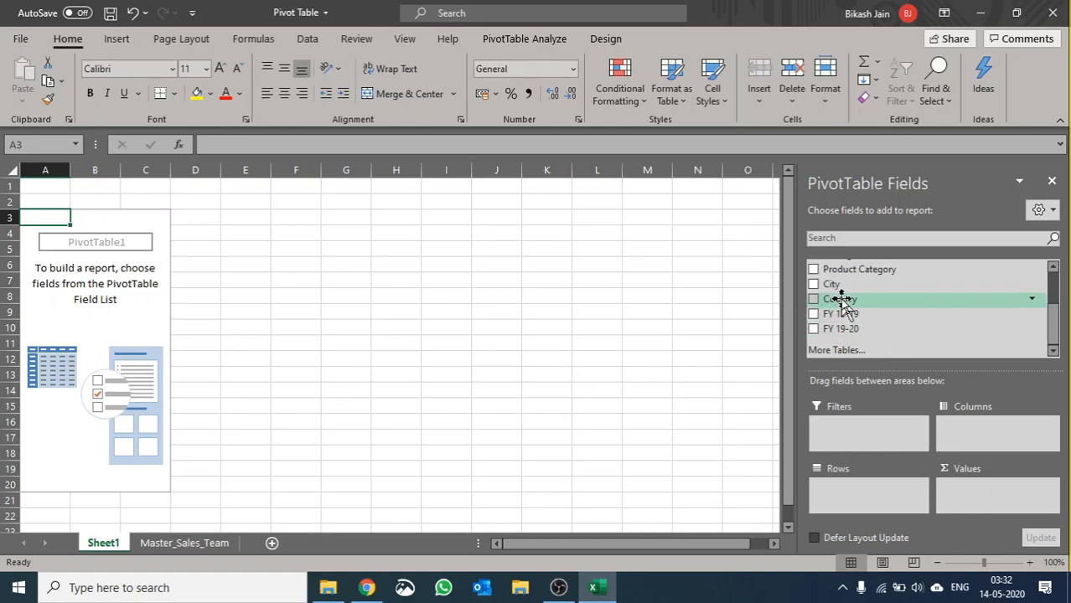
pyautogui.moveTo(845, 303); pyautogui.dragTo(846, 504)
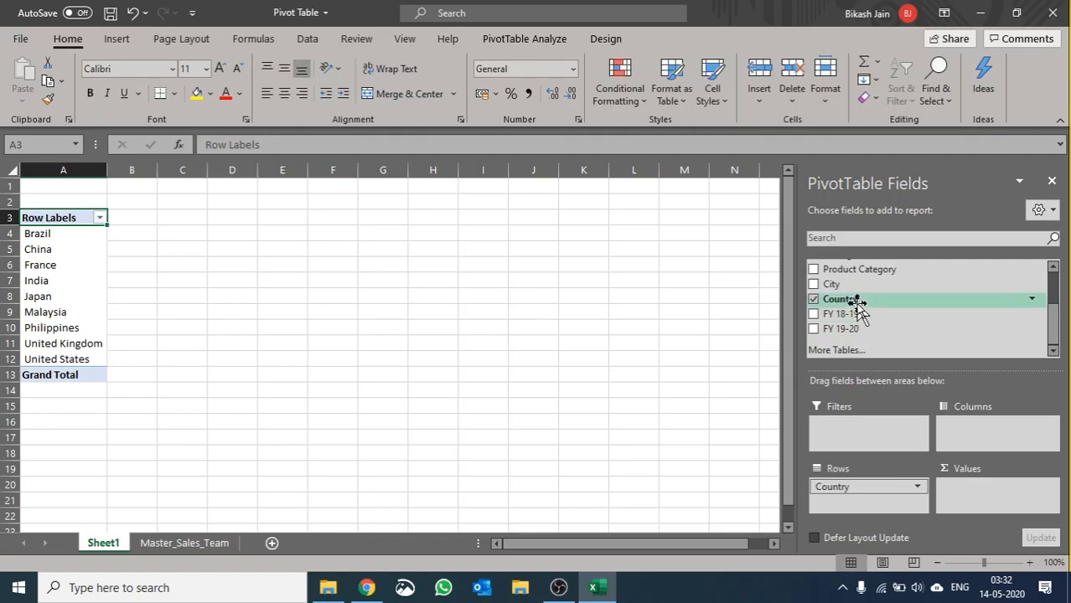
pyautogui.moveTo(851, 319); pyautogui.dragTo(993, 505)
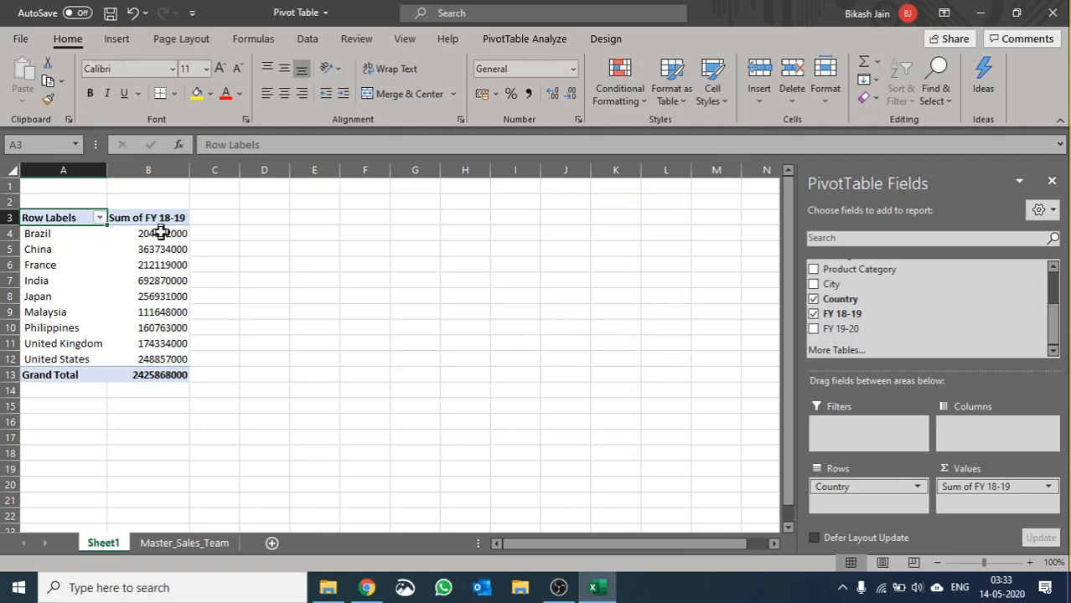
# Step: Format the FY 18-19 values as Number with 0 decimal places, a 1000 separator and red negatives with a minus sign
pyautogui.rightClick(155, 312)
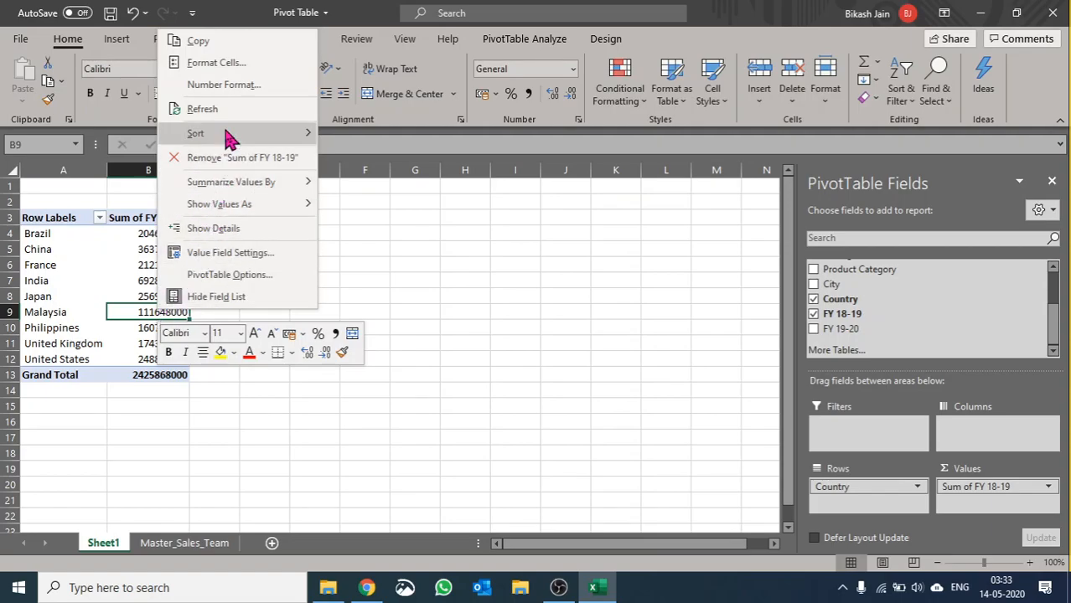
pyautogui.click(227, 85)
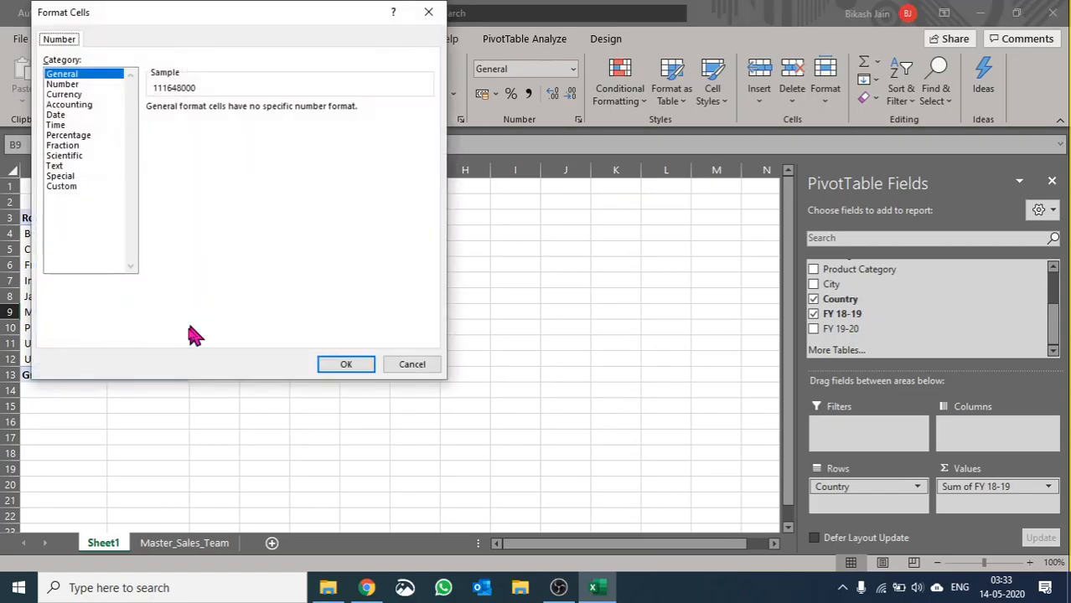
pyautogui.click(61, 83)
pyautogui.click(176, 188)
pyautogui.click(151, 127)
pyautogui.click(253, 113)
pyautogui.click(252, 112)
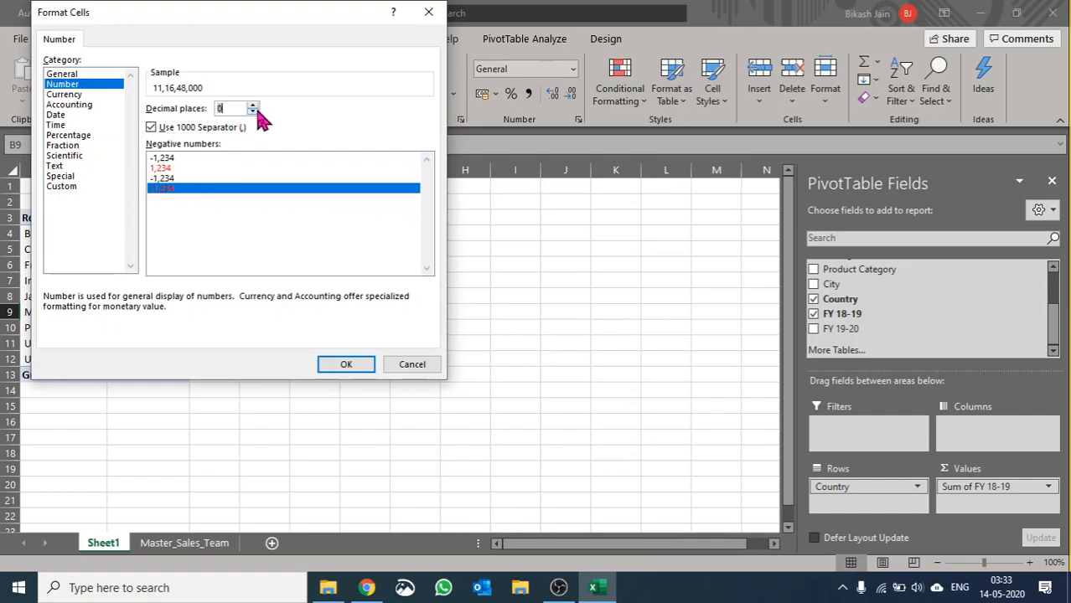
pyautogui.click(356, 366)
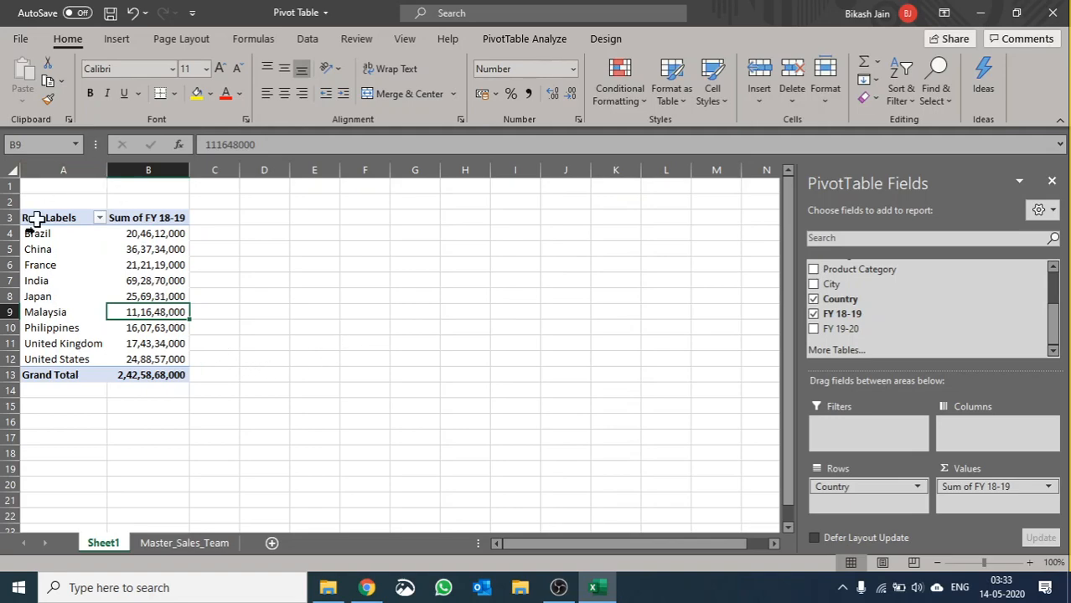
# Step: Sort the countries by their FY 18-19 sums from largest to smallest
pyautogui.moveTo(162, 239); pyautogui.dragTo(171, 359)
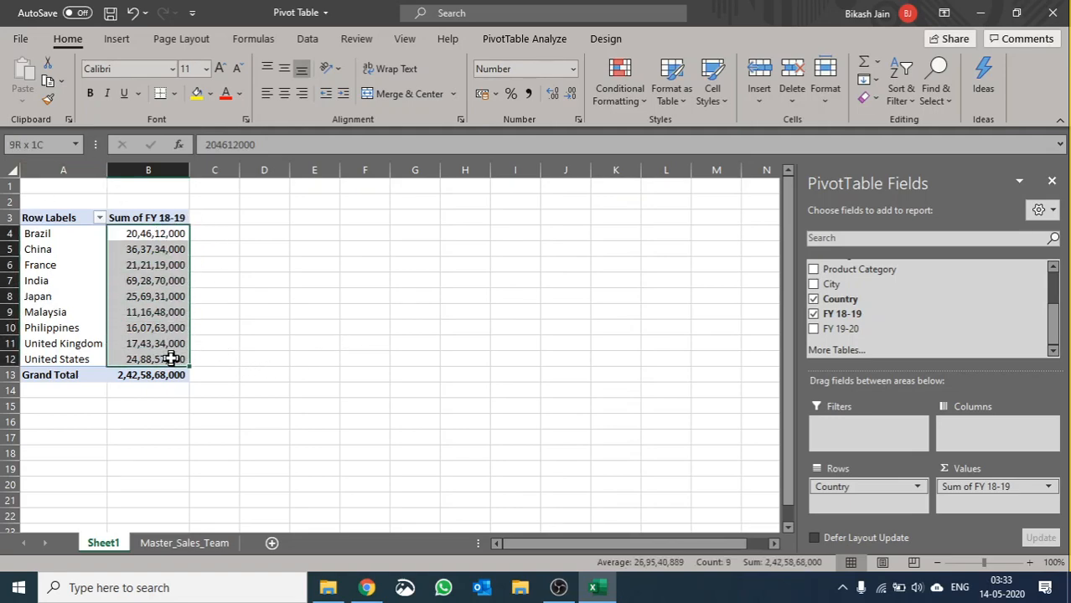
pyautogui.click(179, 313)
pyautogui.rightClick(139, 298)
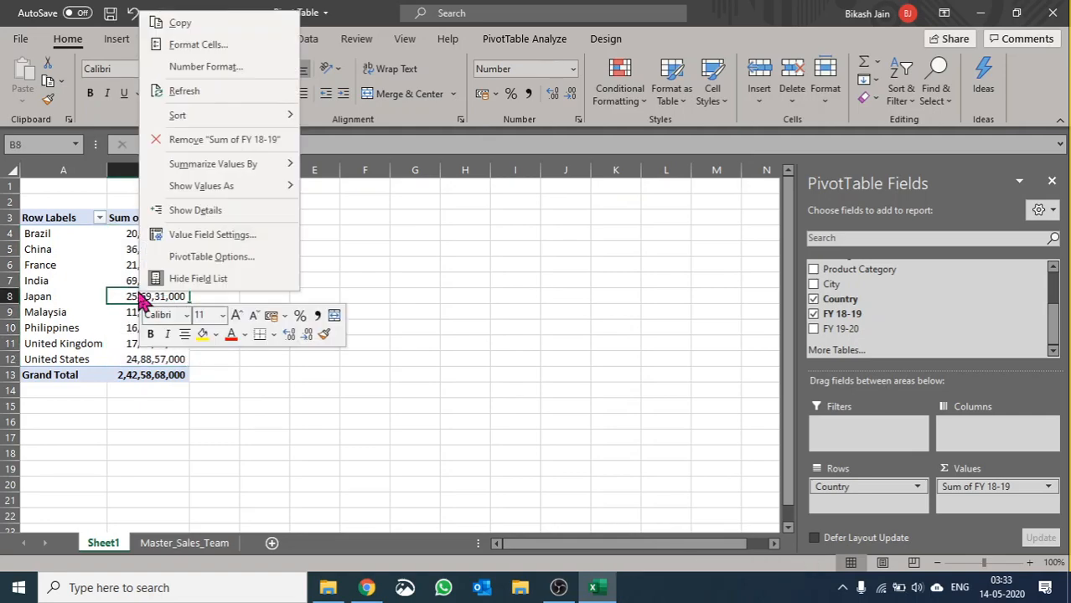
pyautogui.moveTo(208, 114)
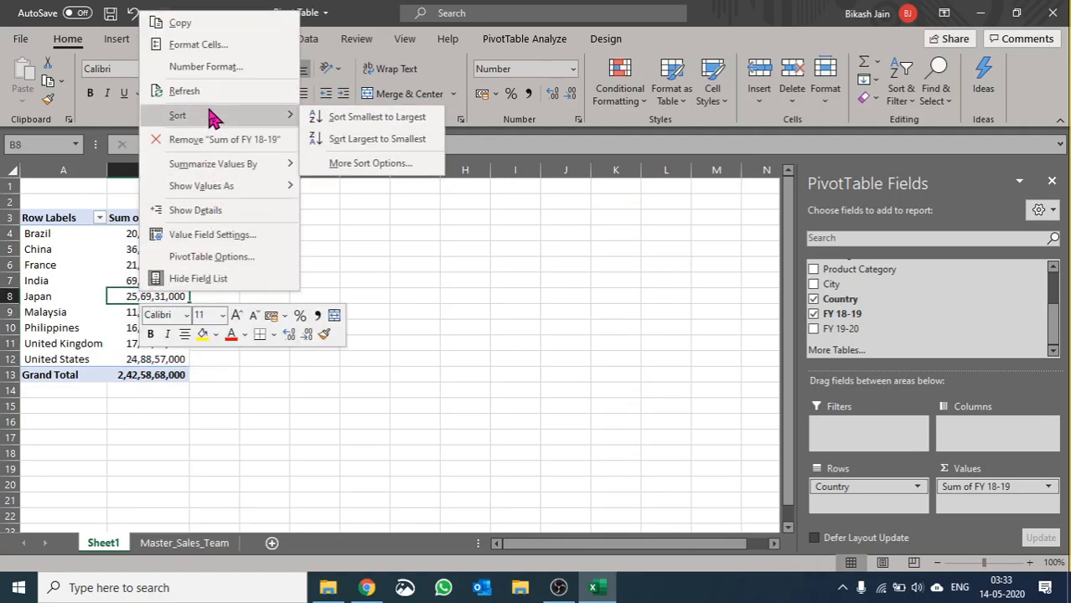
pyautogui.click(332, 144)
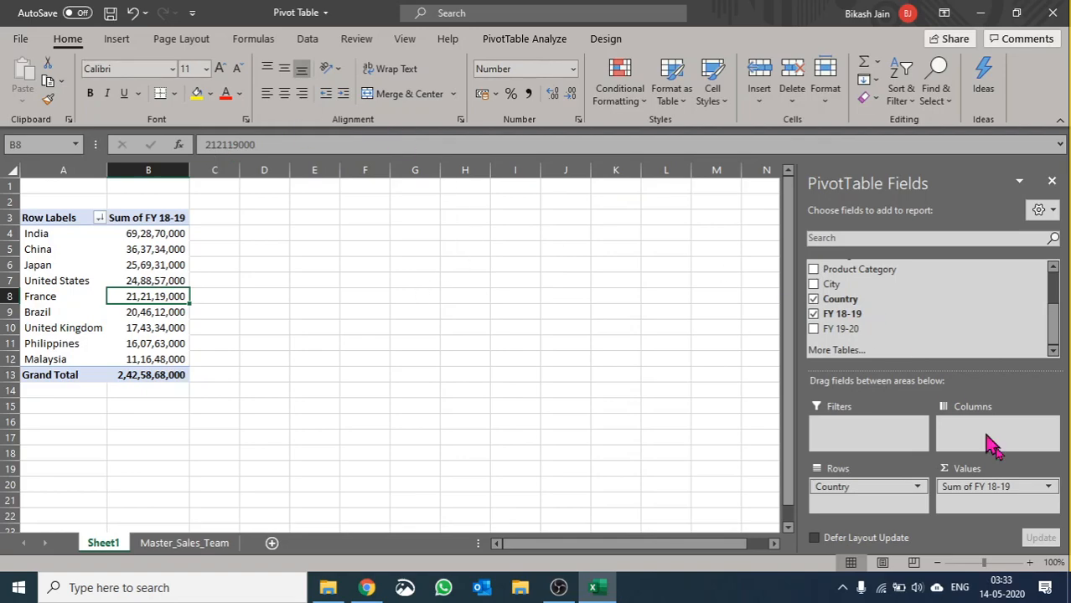
# Step: Add FY 19-20 to the PivotTable values and format it as Number with 4 decimal places, a 1000 separator and red negatives
pyautogui.moveTo(867, 331); pyautogui.dragTo(983, 516)
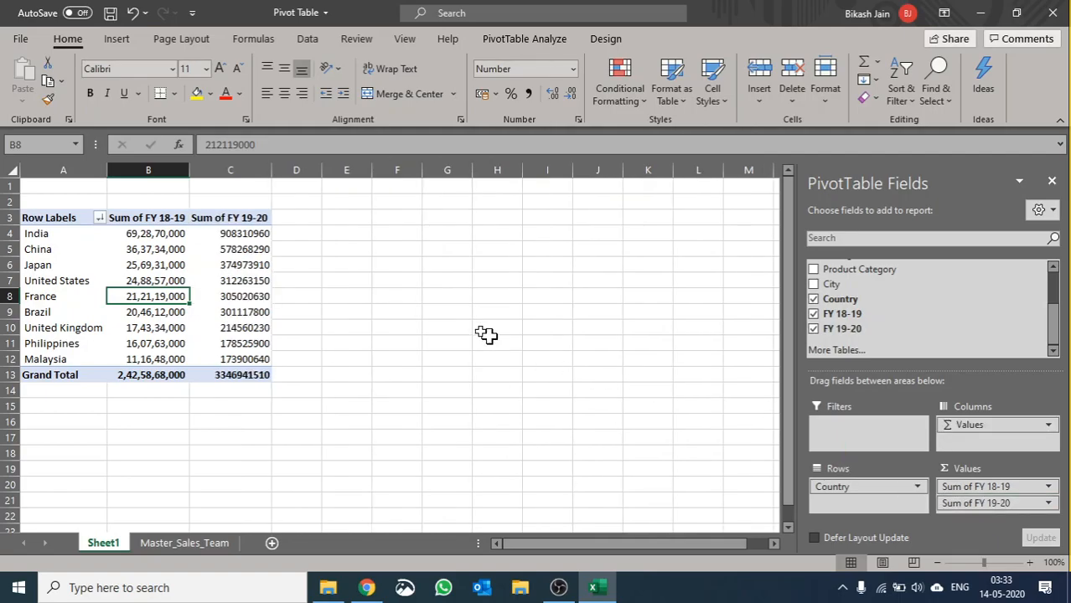
pyautogui.rightClick(211, 279)
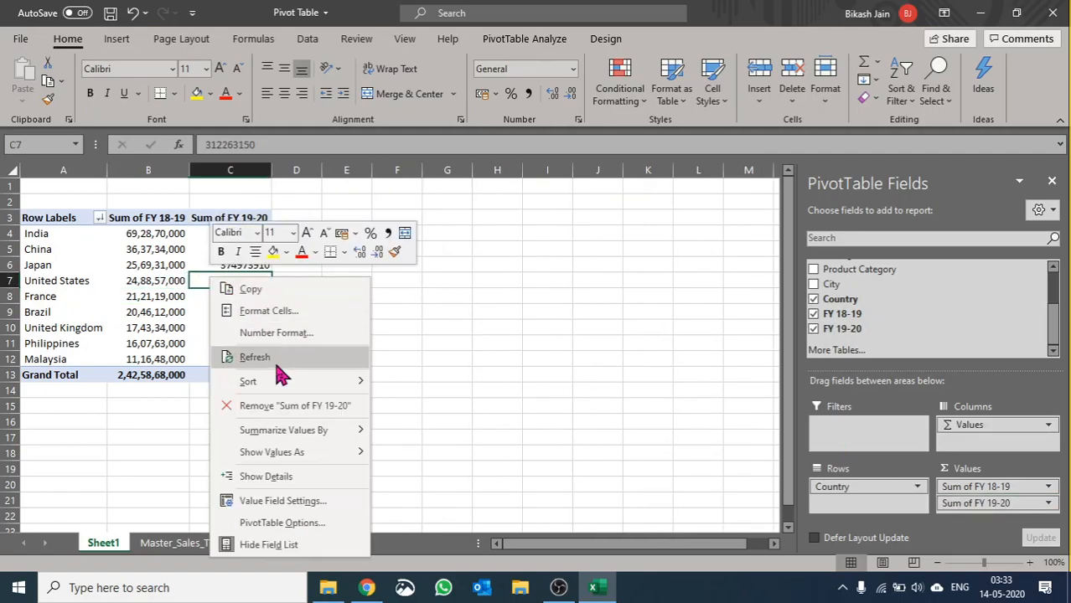
pyautogui.click(283, 334)
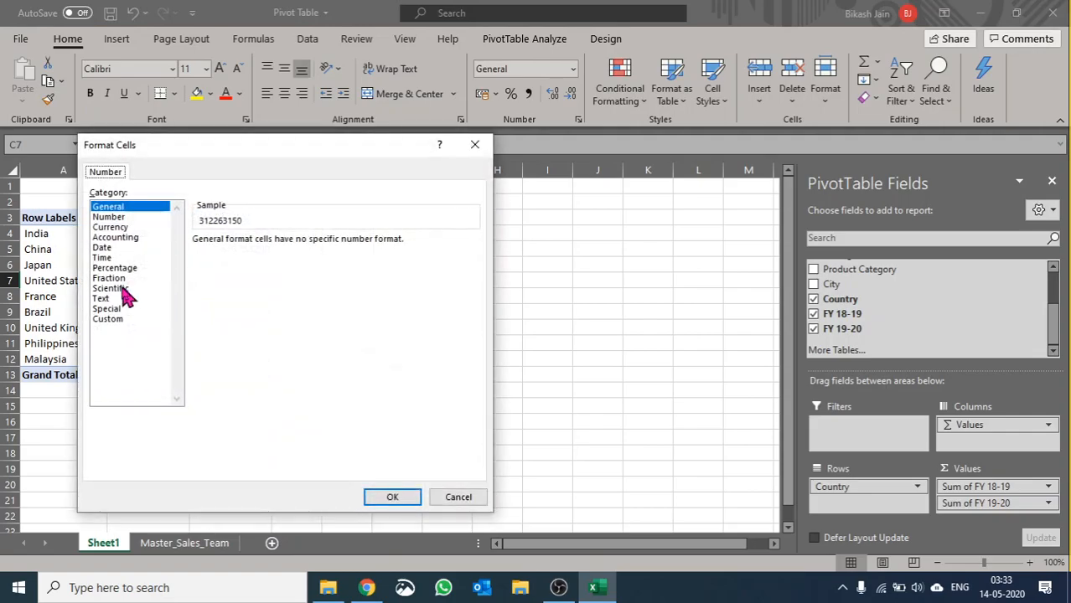
pyautogui.click(108, 217)
pyautogui.click(220, 320)
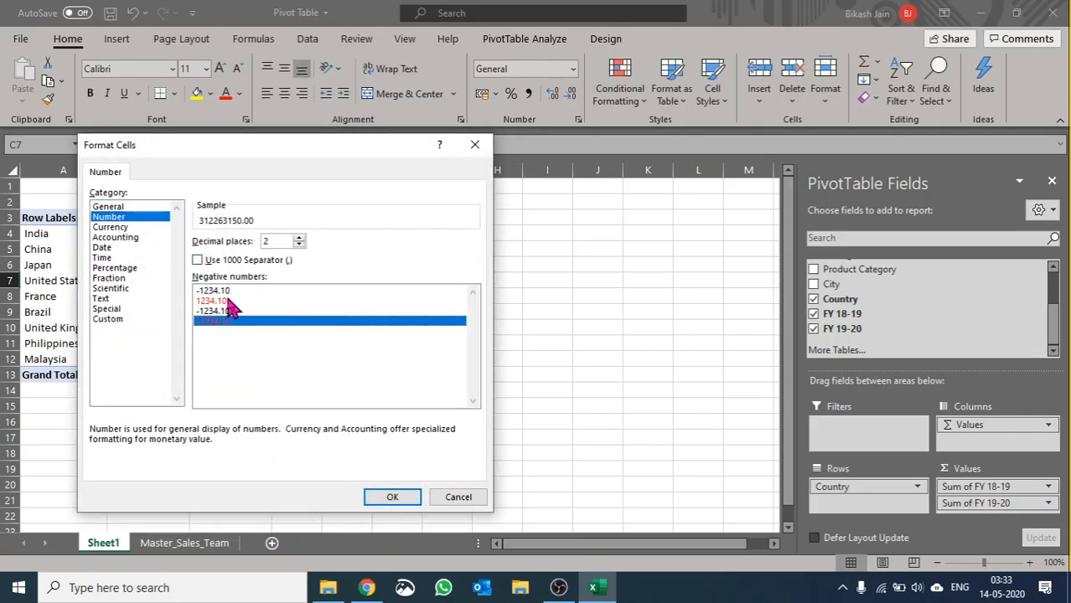
pyautogui.click(270, 262)
pyautogui.click(298, 239)
pyautogui.click(299, 239)
pyautogui.click(400, 500)
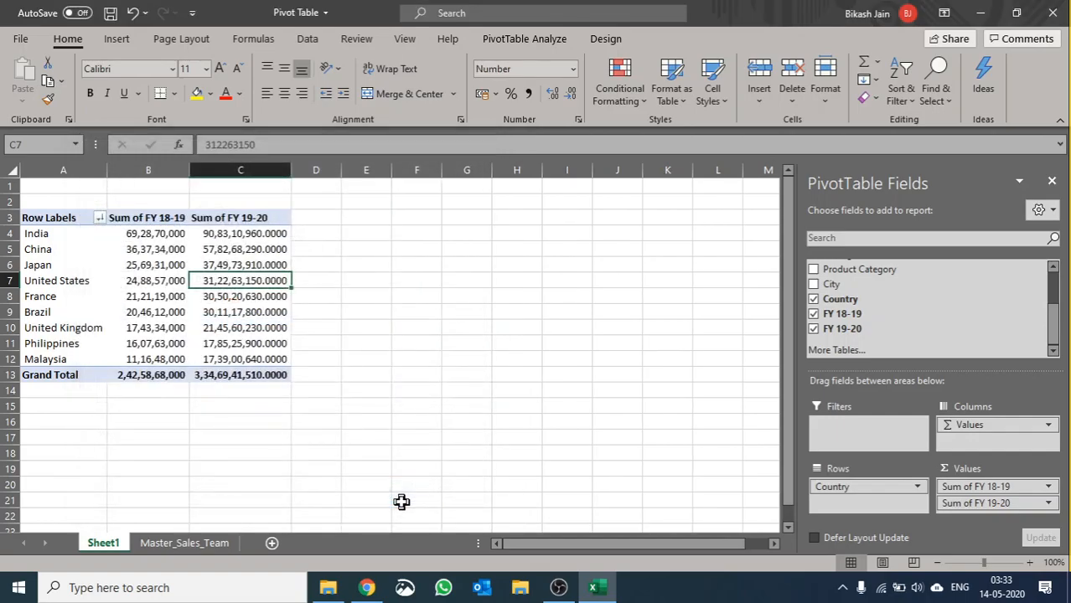
# Step: Set the number format of the FY 19-20 values to 0 decimal places
pyautogui.rightClick(268, 251)
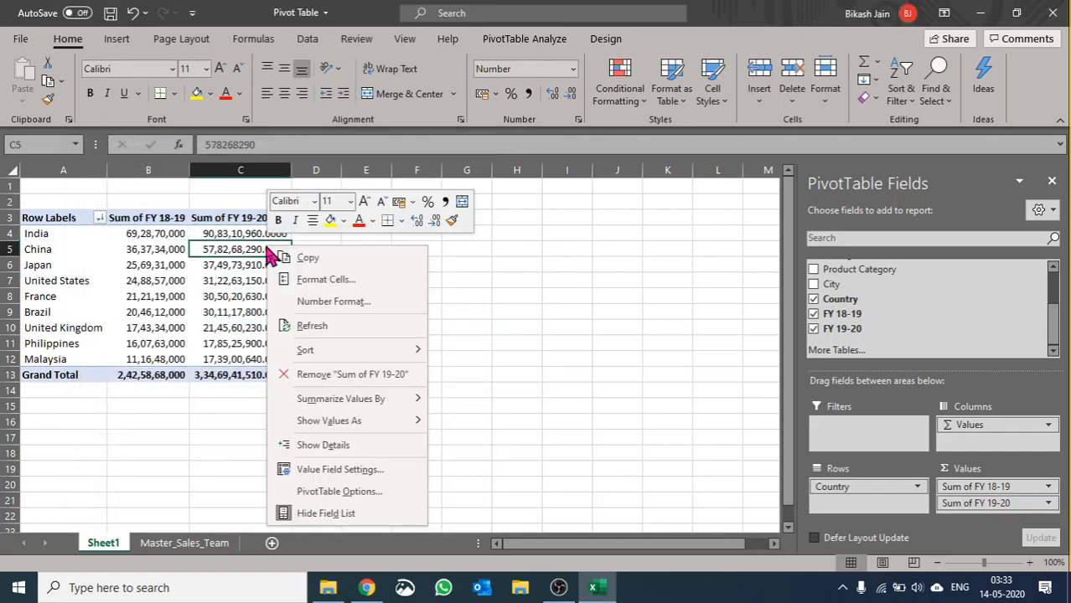
pyautogui.click(335, 302)
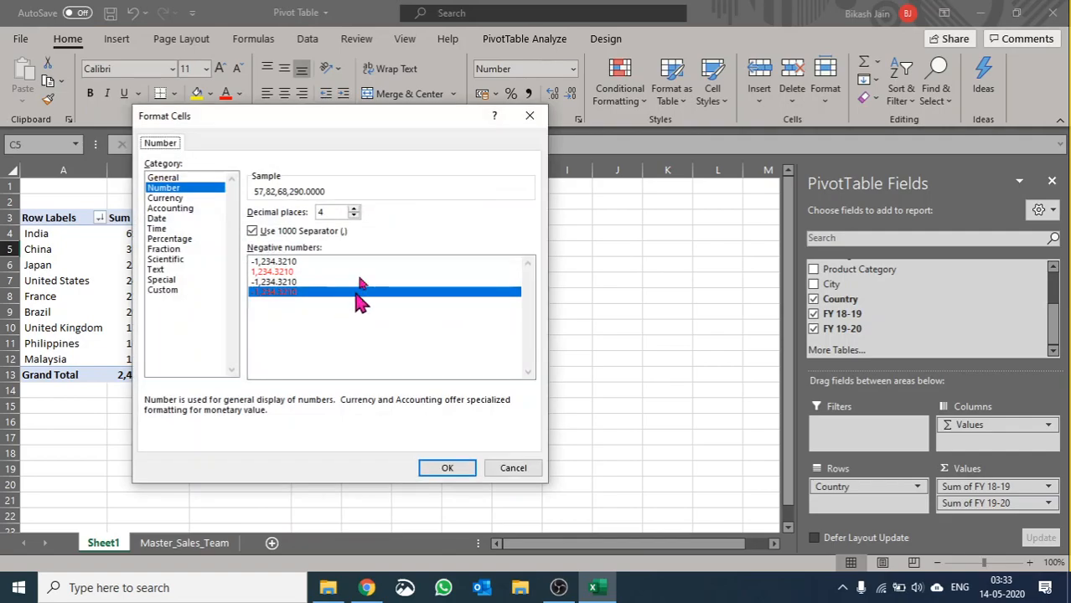
pyautogui.click(353, 216)
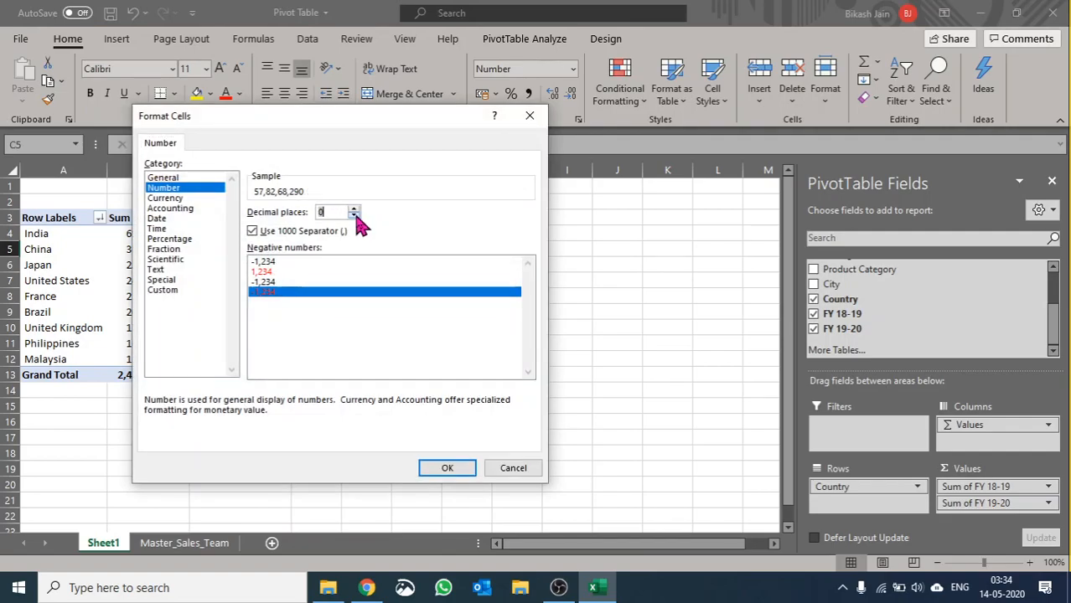
pyautogui.click(461, 467)
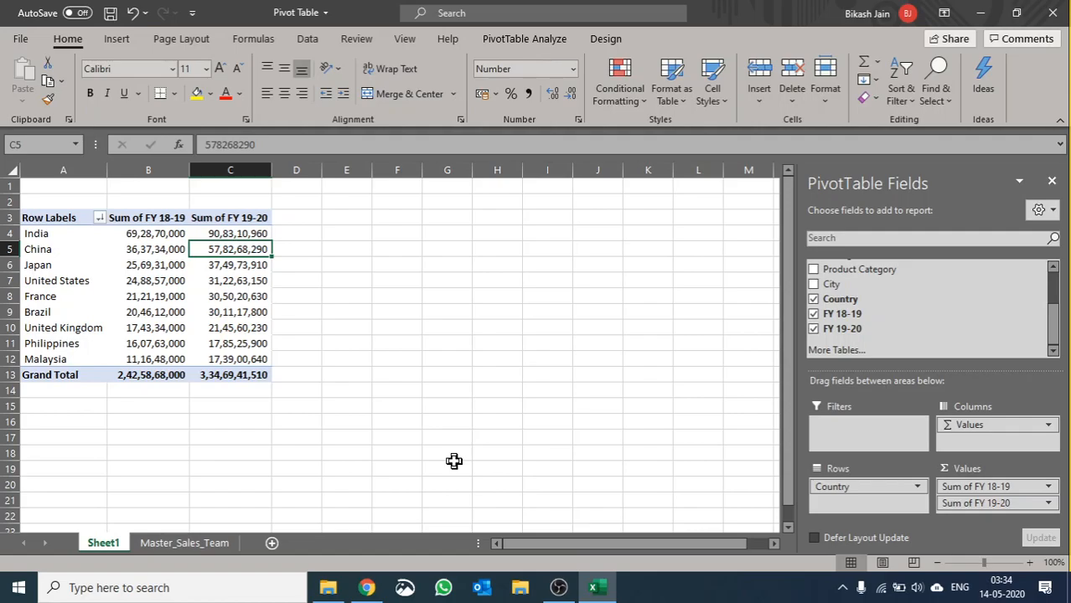
# Step: Enter the column header "% Delta" in cell D3 beside the PivotTable
pyautogui.moveTo(166, 381); pyautogui.dragTo(217, 375)
pyautogui.moveTo(213, 236); pyautogui.dragTo(241, 360)
pyautogui.moveTo(278, 248); pyautogui.dragTo(294, 216)
pyautogui.write('% Delta')
pyautogui.press('Return')
# Step: Enter a formula in D4 that divides India's FY 19-20 sum by its FY 18-19 sum
pyautogui.write('=')
pyautogui.press('Left')
pyautogui.write('/')
pyautogui.press('Left')
pyautogui.press('Left')
pyautogui.press('Return')
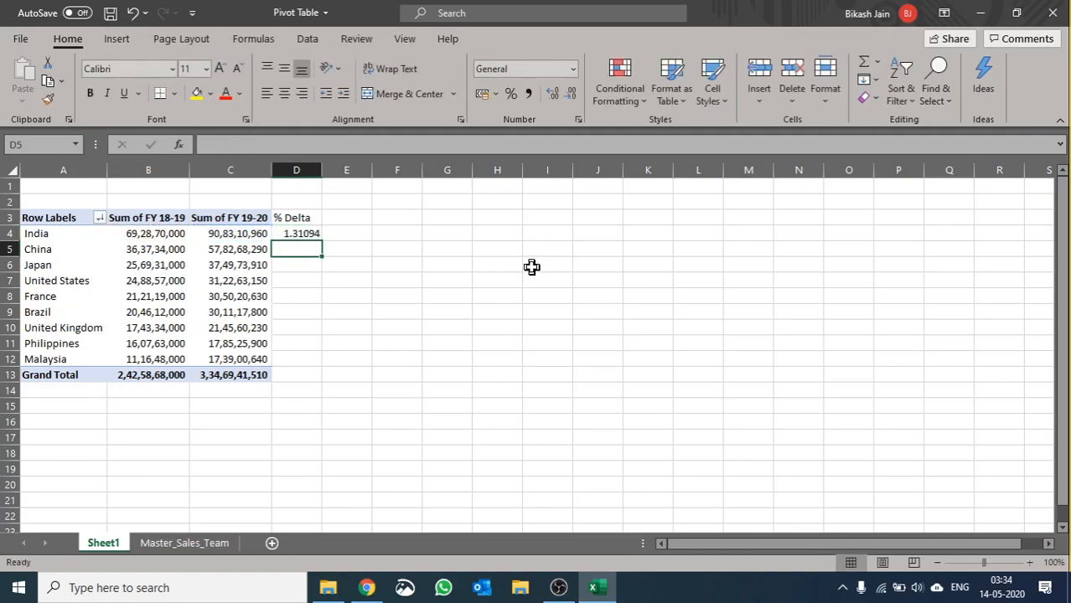
# Step: Fill the D4 % Delta formula down to D13 and format the values as percentages without decimals
pyautogui.click(297, 235)
pyautogui.doubleClick(323, 240)
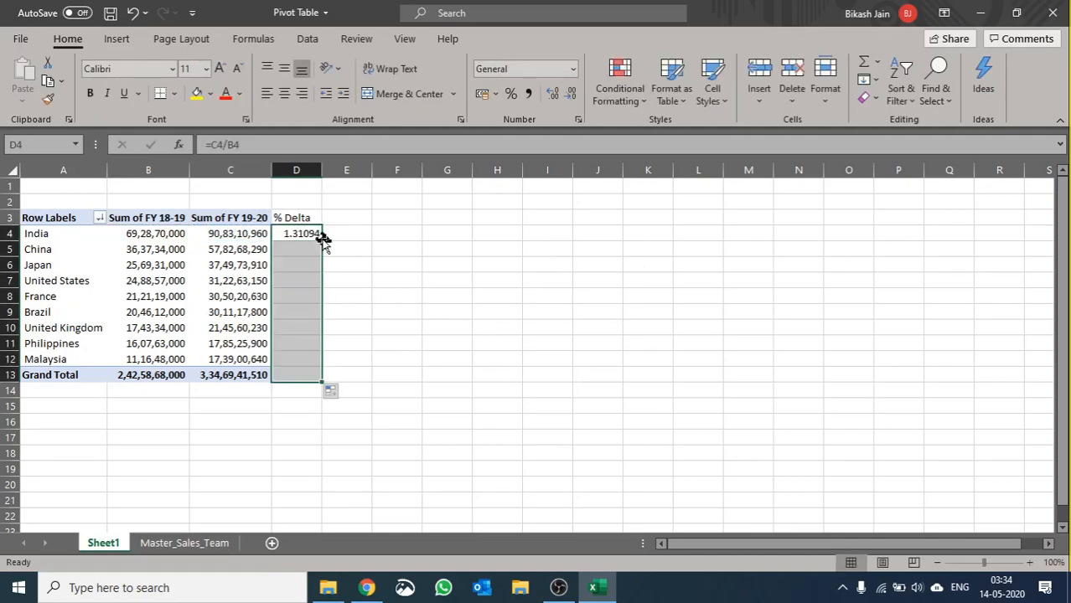
pyautogui.click(553, 94)
pyautogui.click(553, 94)
pyautogui.click(510, 94)
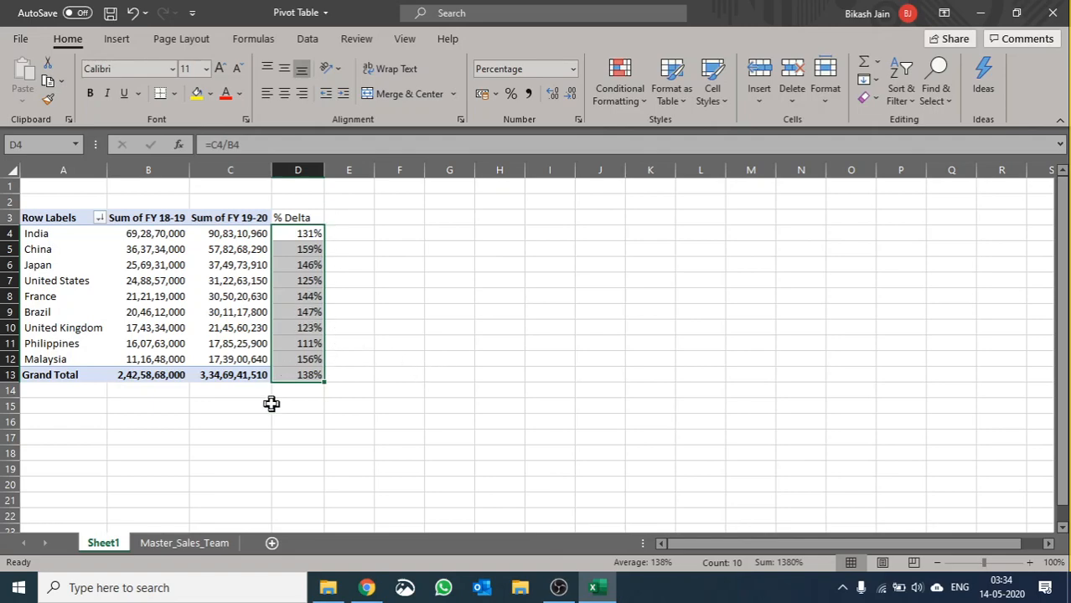
# Step: Apply a green-yellow-red color scale to the % Delta values in D4:D13, with green for the highest values
pyautogui.click(650, 86)
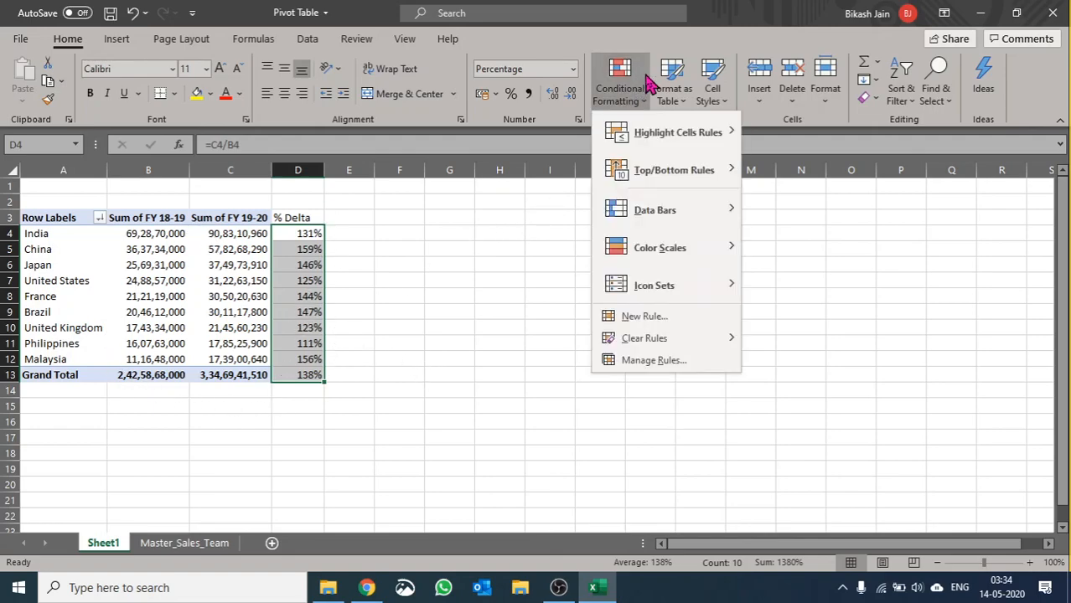
pyautogui.moveTo(659, 252)
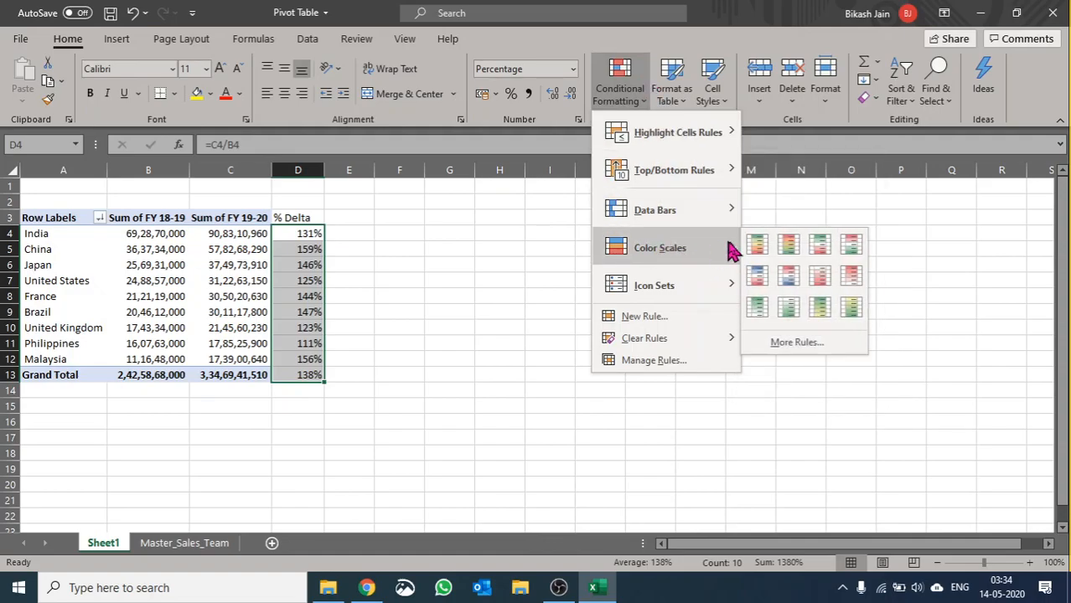
pyautogui.click(753, 243)
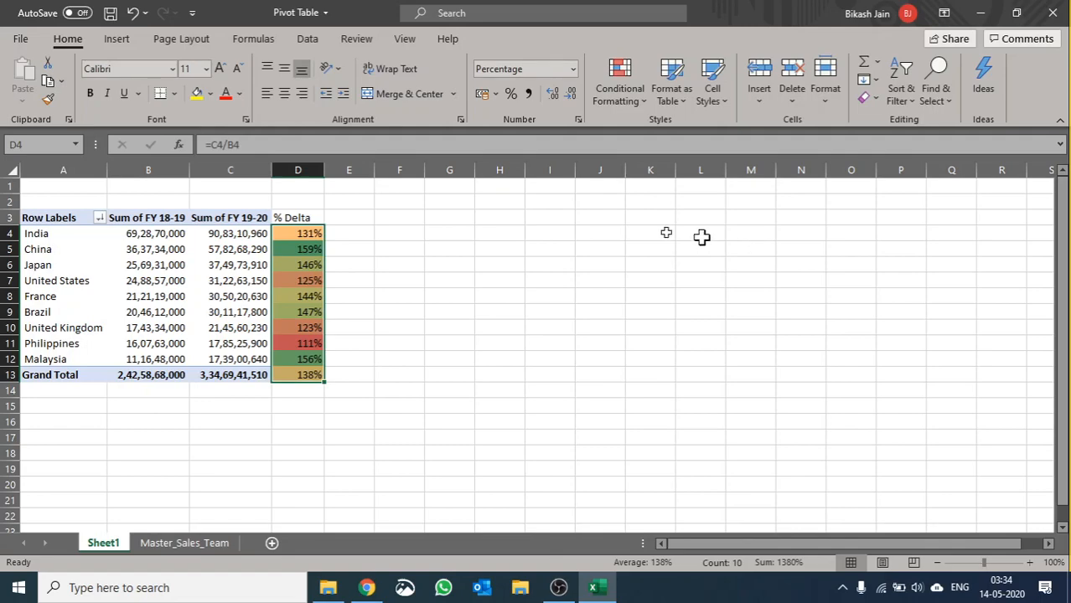
# Step: Compare the FY 18-19 and FY 19-20 sales of China and Malaysia against their % Delta values
pyautogui.click(306, 248)
pyautogui.moveTo(73, 250); pyautogui.dragTo(220, 249)
pyautogui.click(91, 363)
pyautogui.moveTo(91, 363); pyautogui.dragTo(243, 360)
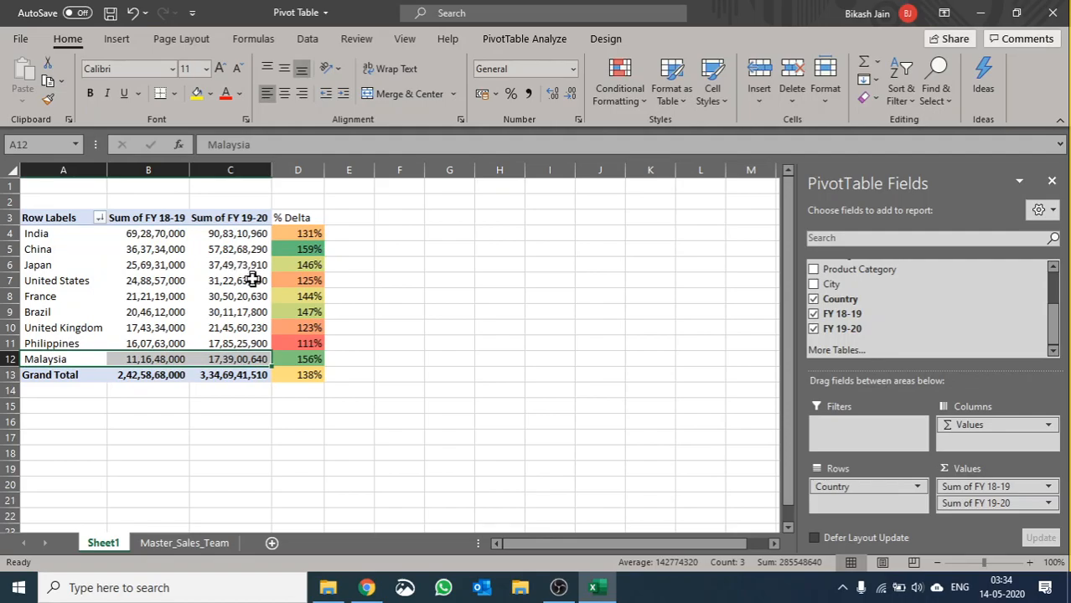
pyautogui.moveTo(253, 280)
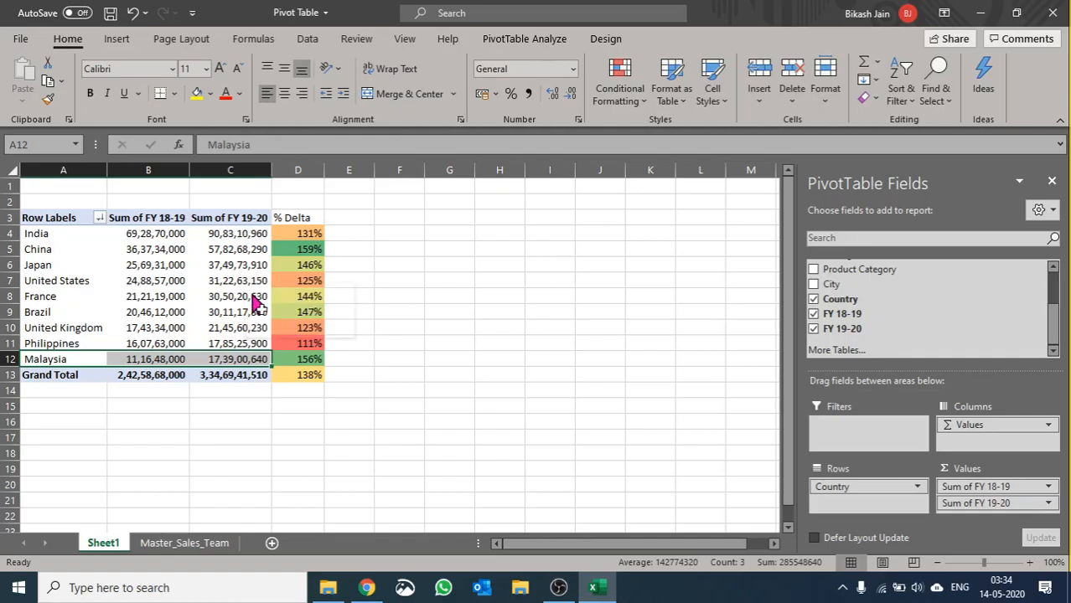
# Step: Replace Country with Product Category in the PivotTable rows and extend the % Delta formula from D13 down to D17
pyautogui.click(853, 488)
pyautogui.moveTo(855, 490); pyautogui.dragTo(671, 502)
pyautogui.moveTo(890, 270); pyautogui.dragTo(879, 496)
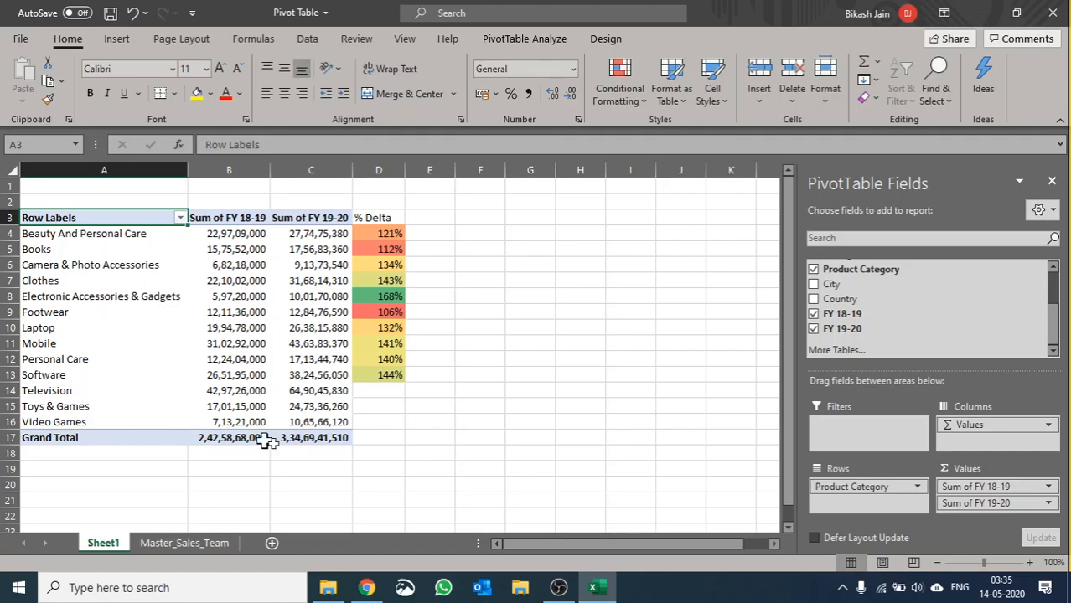
pyautogui.click(392, 377)
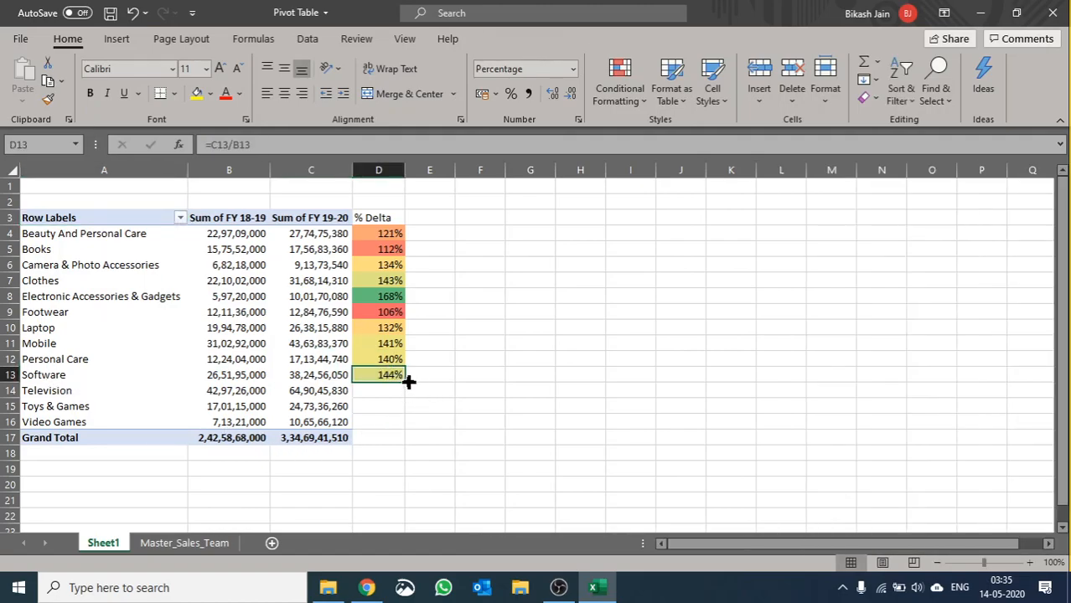
pyautogui.doubleClick(405, 381)
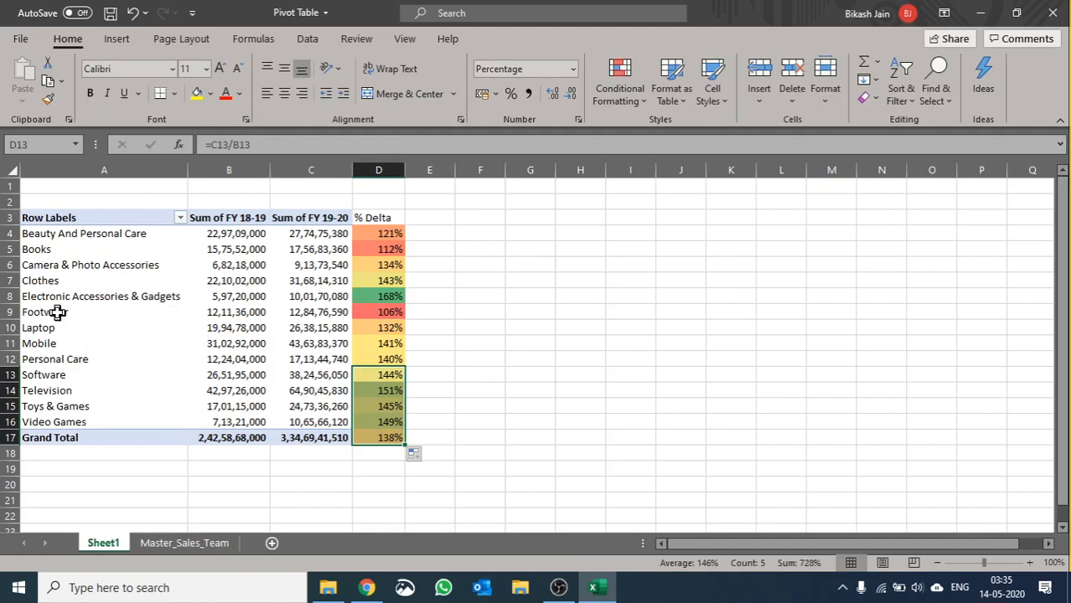
# Step: Examine the sales figures of the Electronic Accessories & Gadgets and Footwear rows alongside their % Delta
pyautogui.click(37, 298)
pyautogui.moveTo(41, 298); pyautogui.dragTo(380, 300)
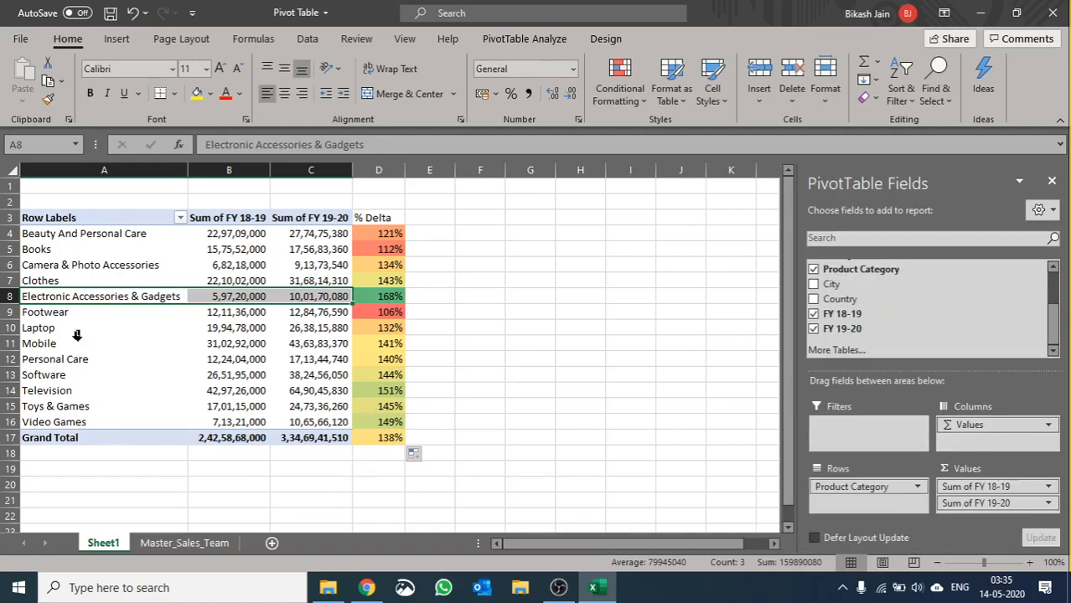
pyautogui.moveTo(58, 312); pyautogui.dragTo(276, 311)
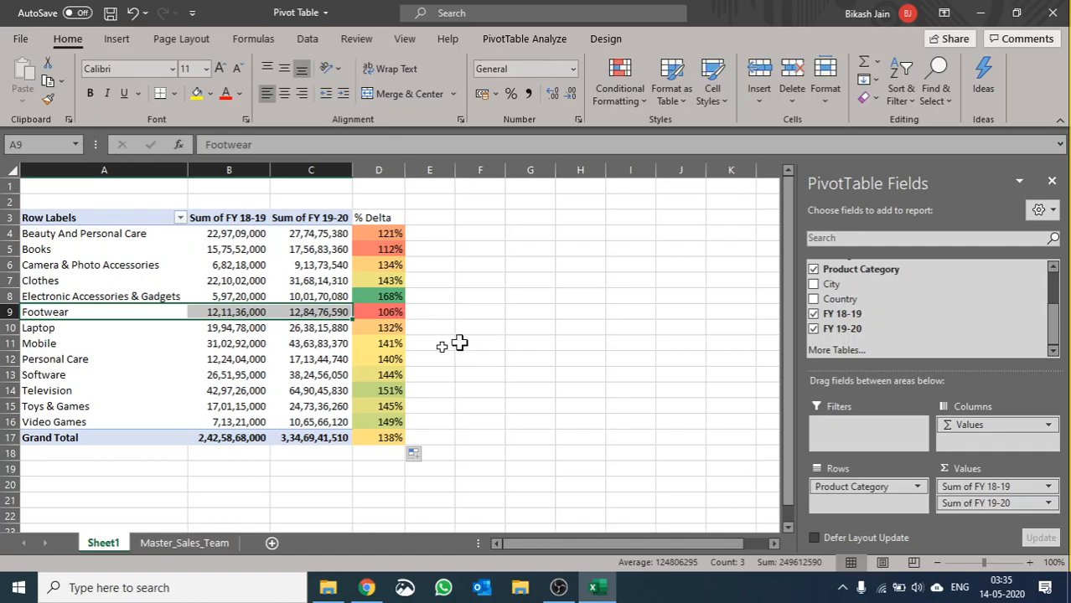
# Step: Replace Product Category with Manager in the PivotTable rows
pyautogui.moveTo(834, 490); pyautogui.dragTo(952, 303)
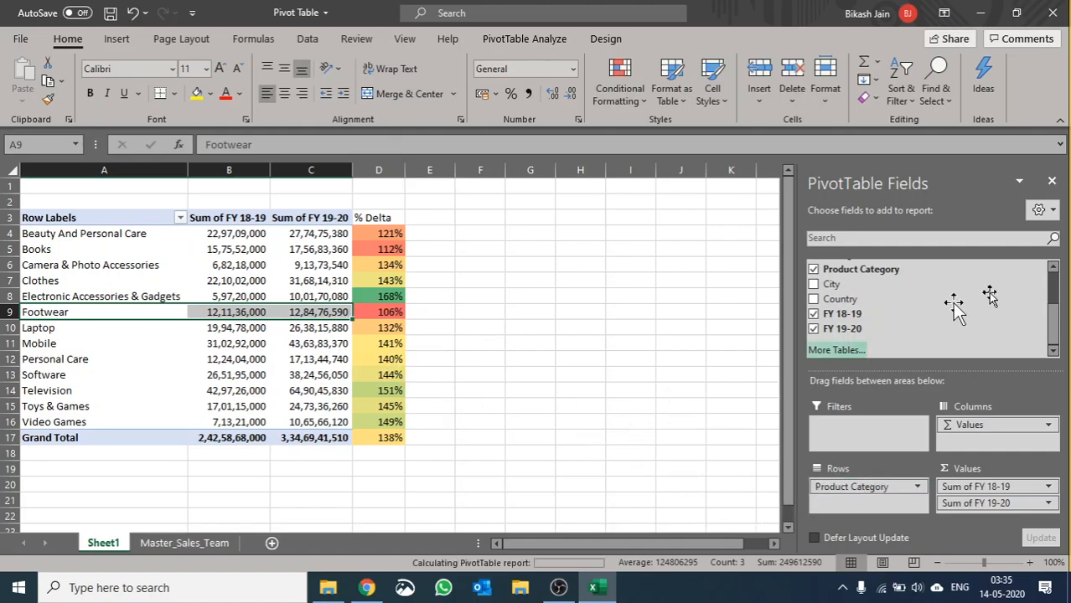
pyautogui.click(1055, 267)
pyautogui.moveTo(883, 280); pyautogui.dragTo(901, 518)
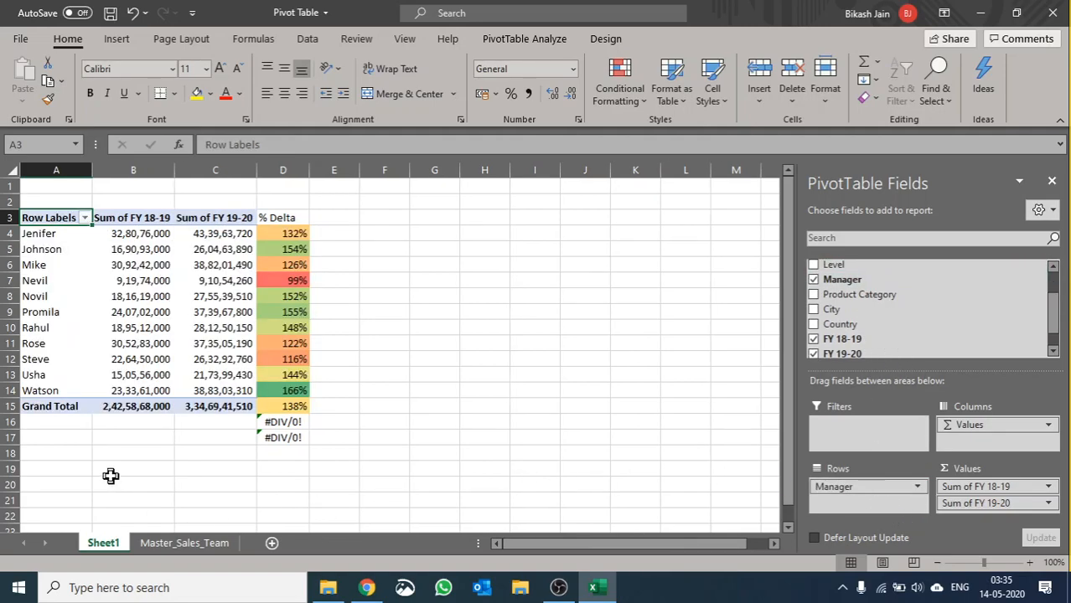
# Step: Fill the manager row A14:C14 with yellow and set the font color of manager row A7:C7 to red
pyautogui.click(27, 390)
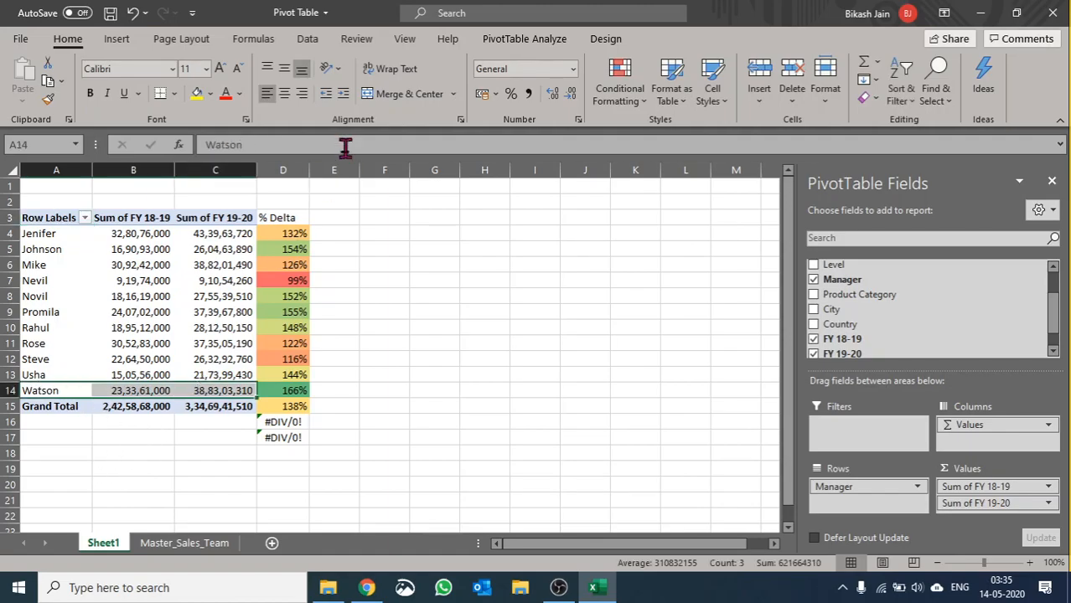
pyautogui.click(196, 94)
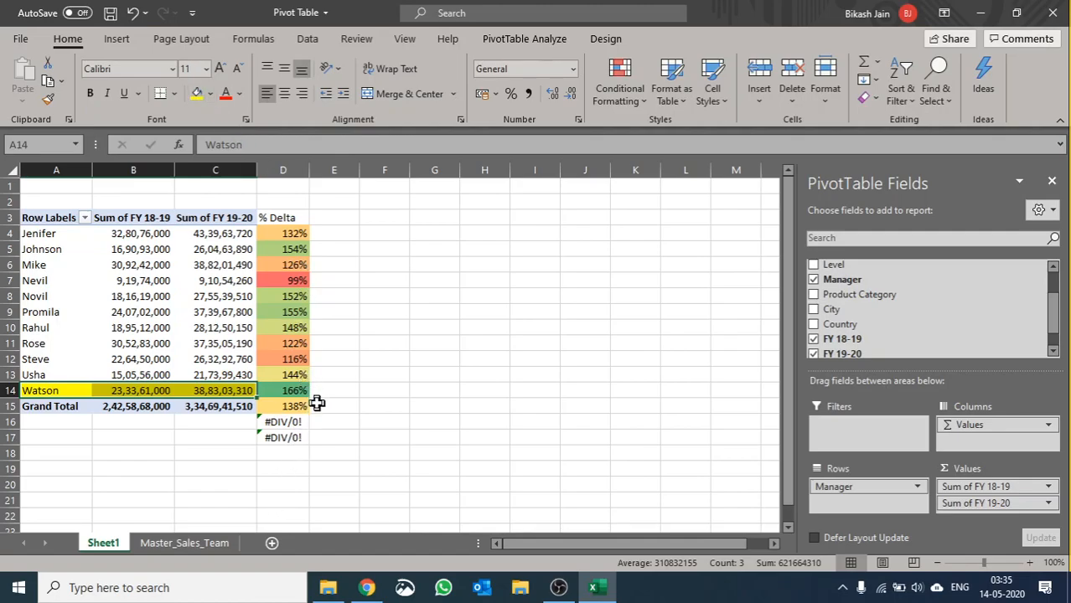
pyautogui.click(72, 281)
pyautogui.moveTo(72, 281); pyautogui.dragTo(215, 280)
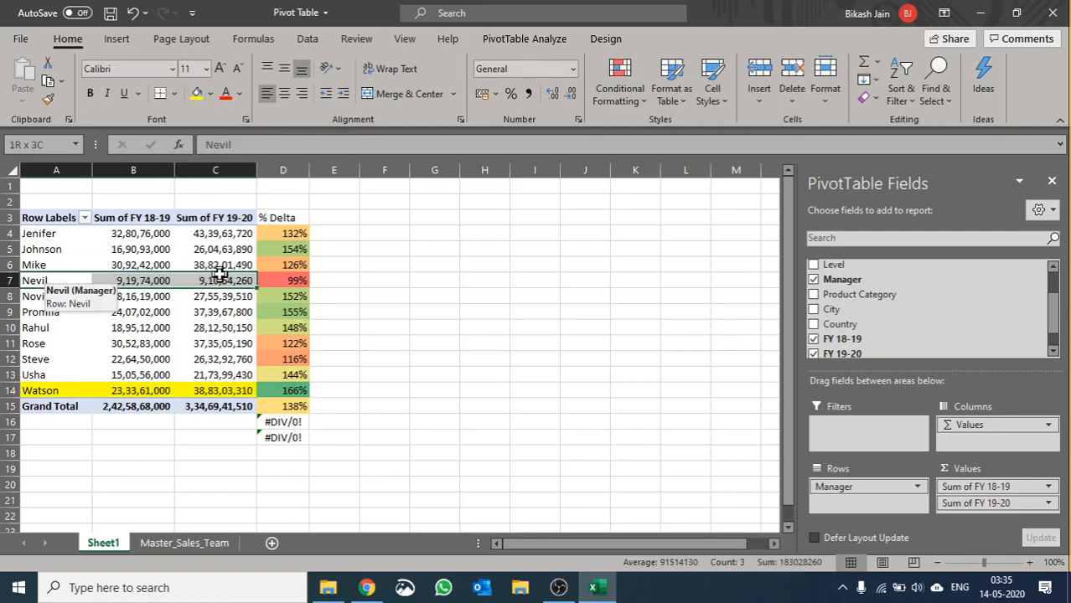
pyautogui.click(226, 94)
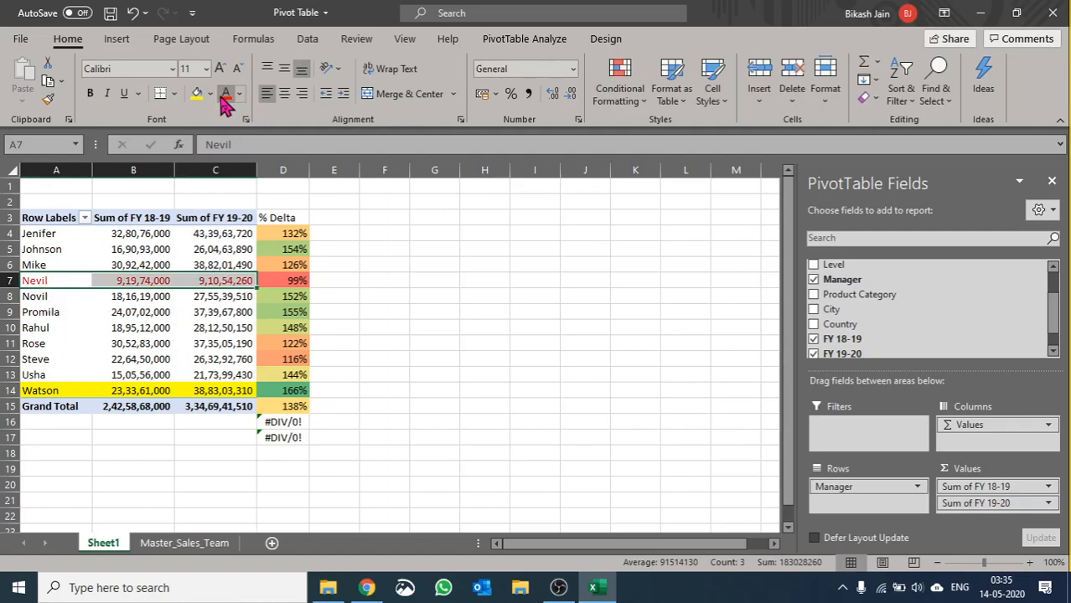